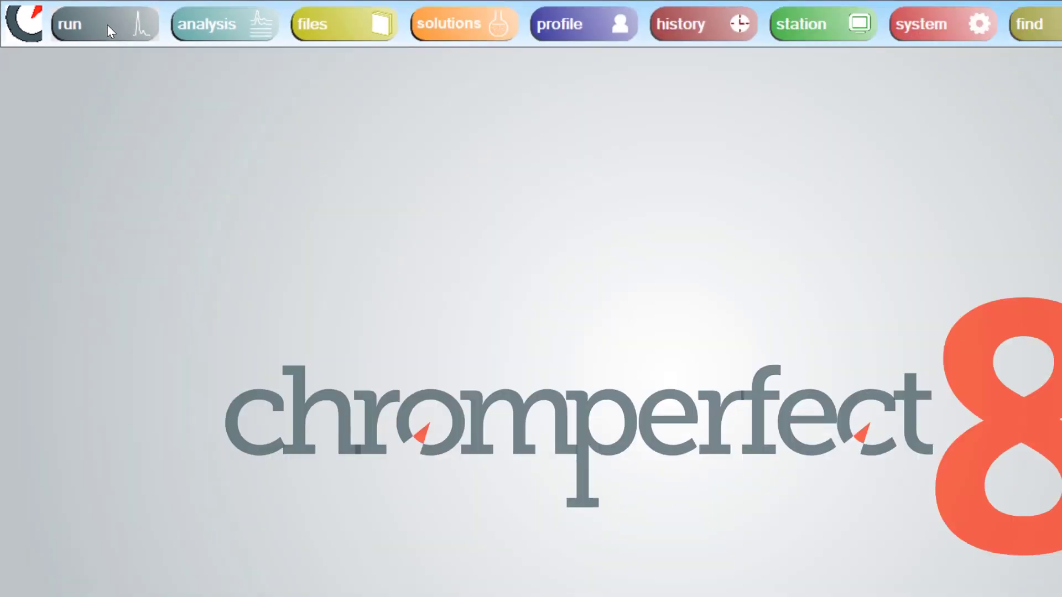
Open the run window to view the instrument table.
click(198, 44)
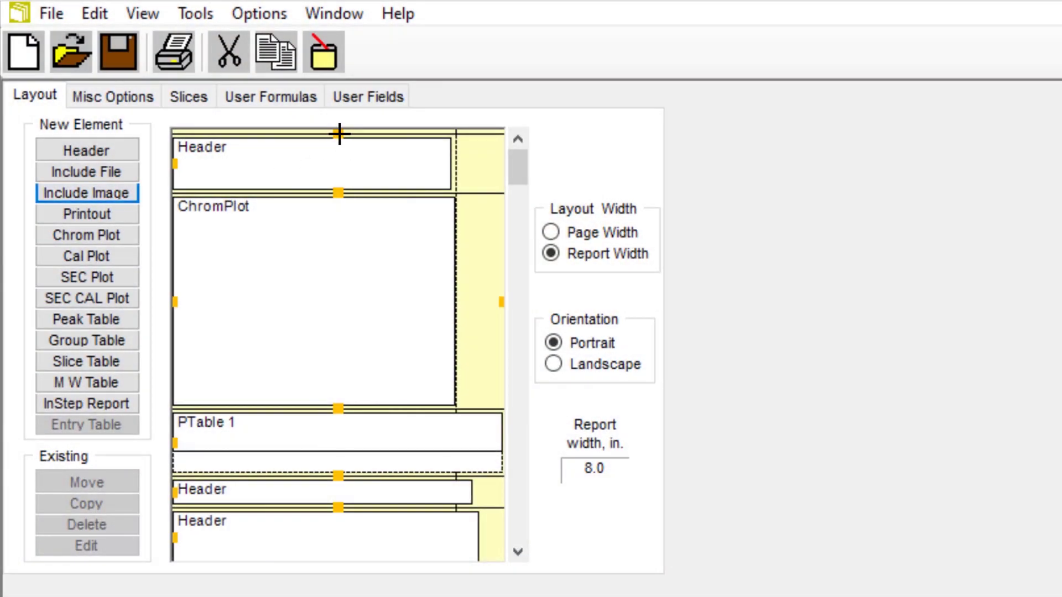
Add the c logo.png image at the top of the report layout.
click(339, 133)
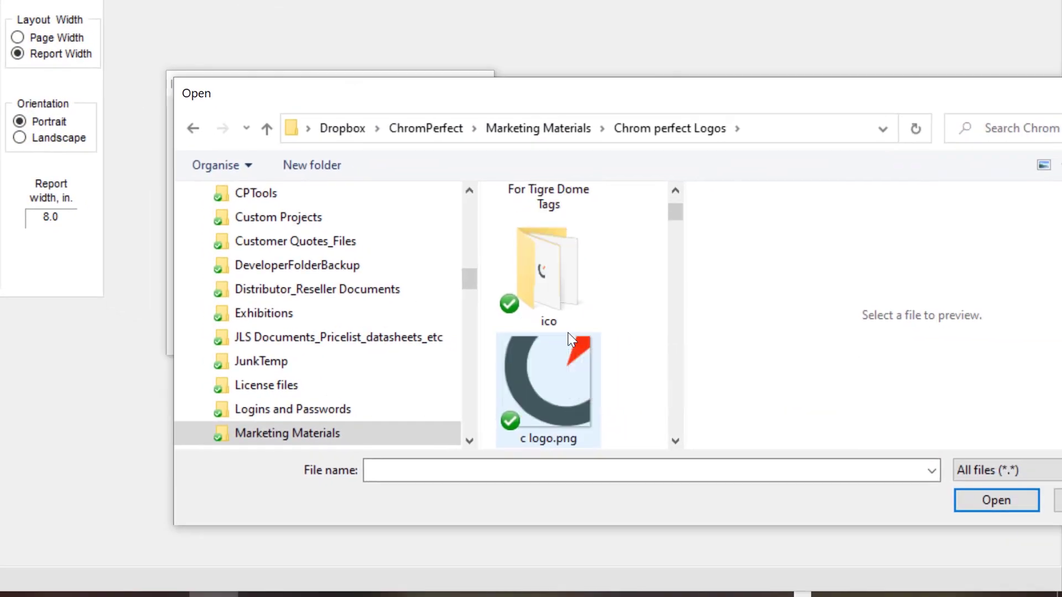
click(558, 370)
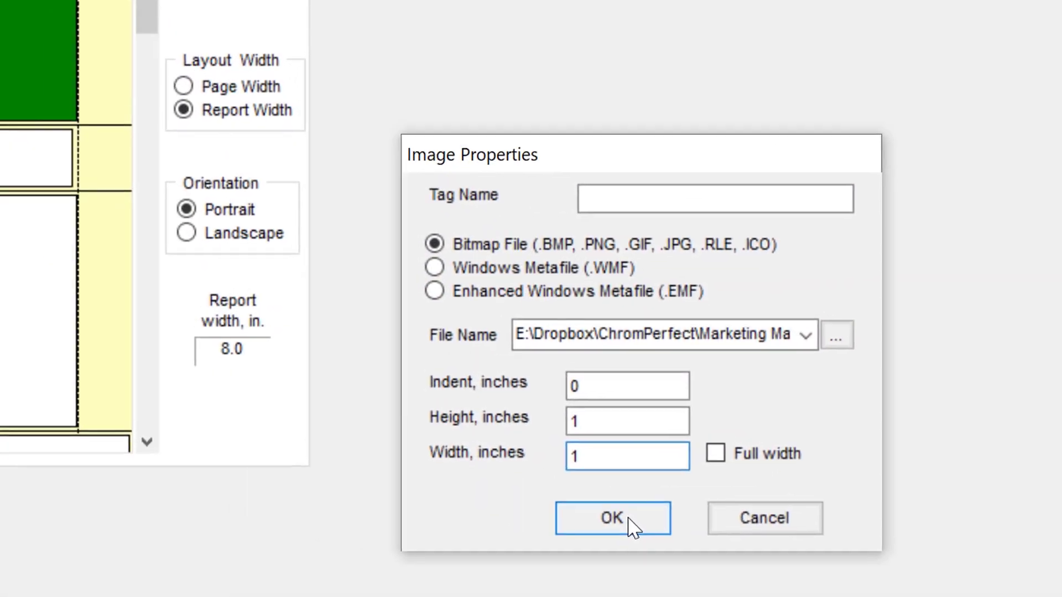
click(454, 487)
Narrow the ChromPlot to 2.5 inches wide and place a CalPlot beside it.
double_click(339, 269)
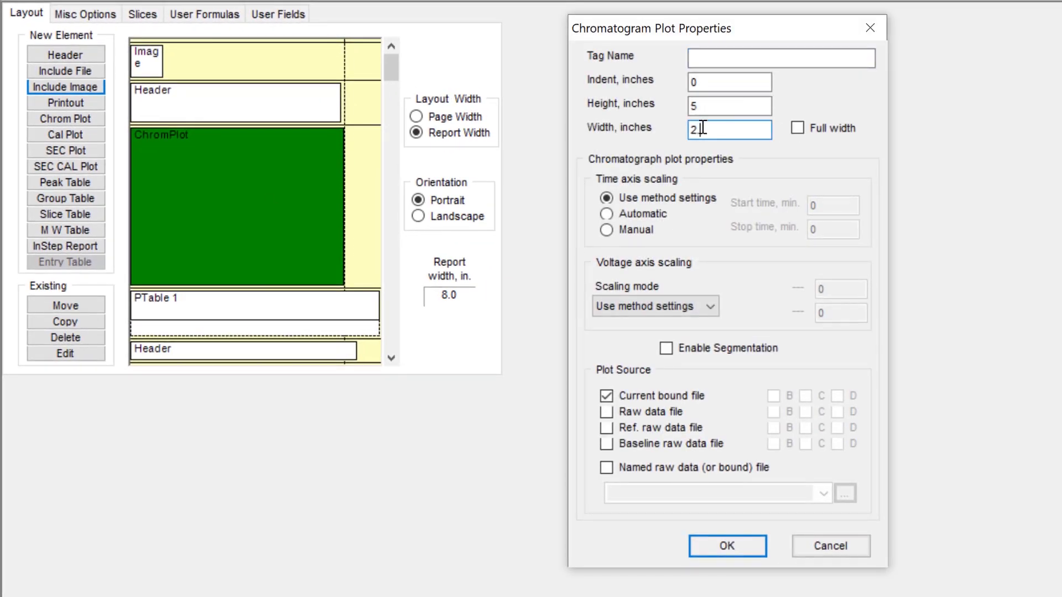
key(Return)
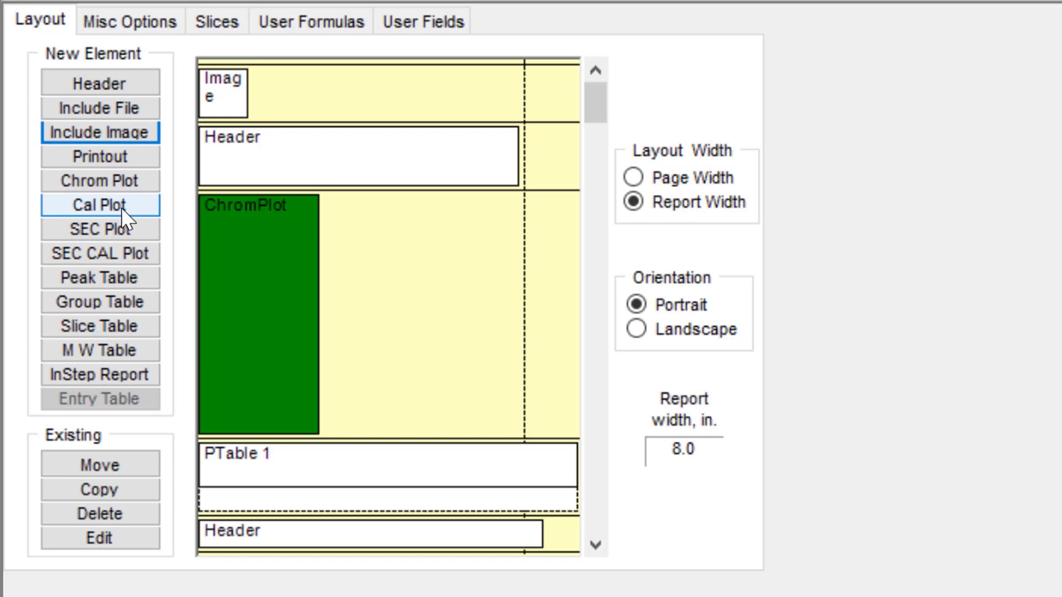
click(572, 314)
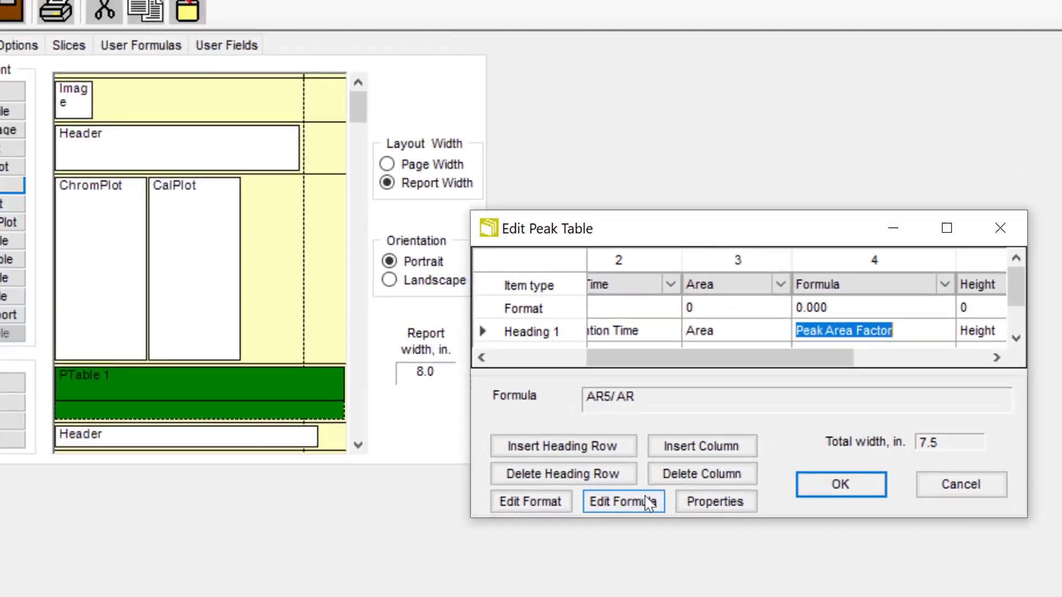
Change column 4's formula to (AR5/AR)/TR using the Total area variable TR.
click(650, 502)
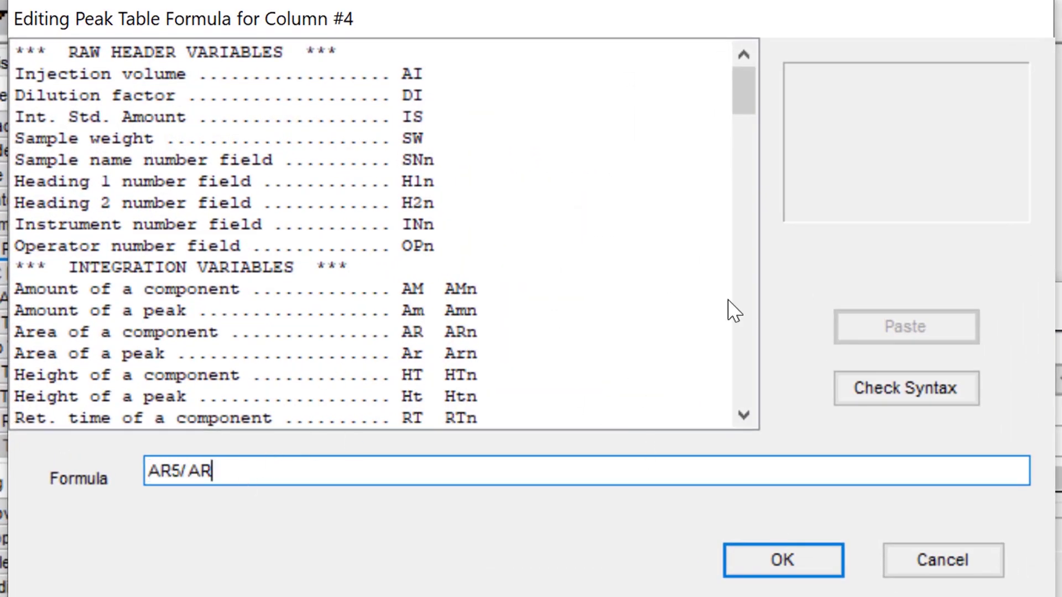
drag(748, 93, 746, 216)
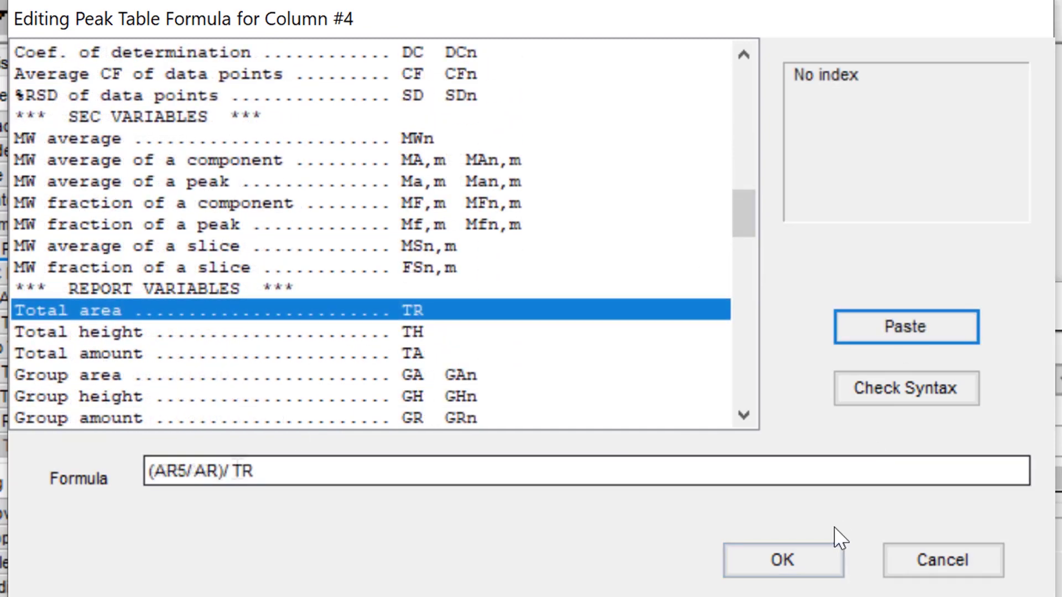
click(802, 567)
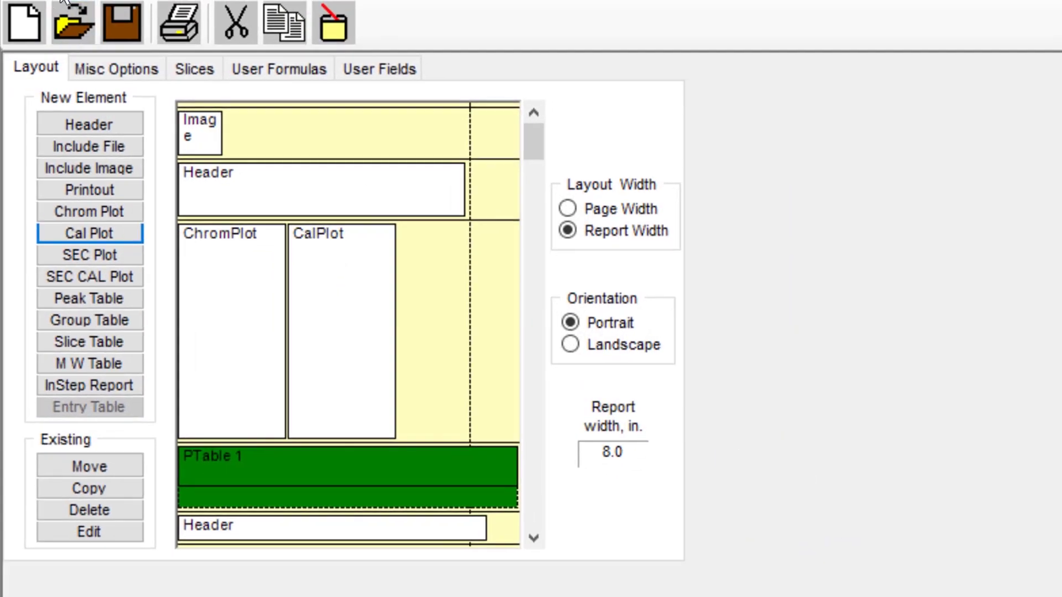
Show the report in print preview and scroll down through it.
click(62, 1)
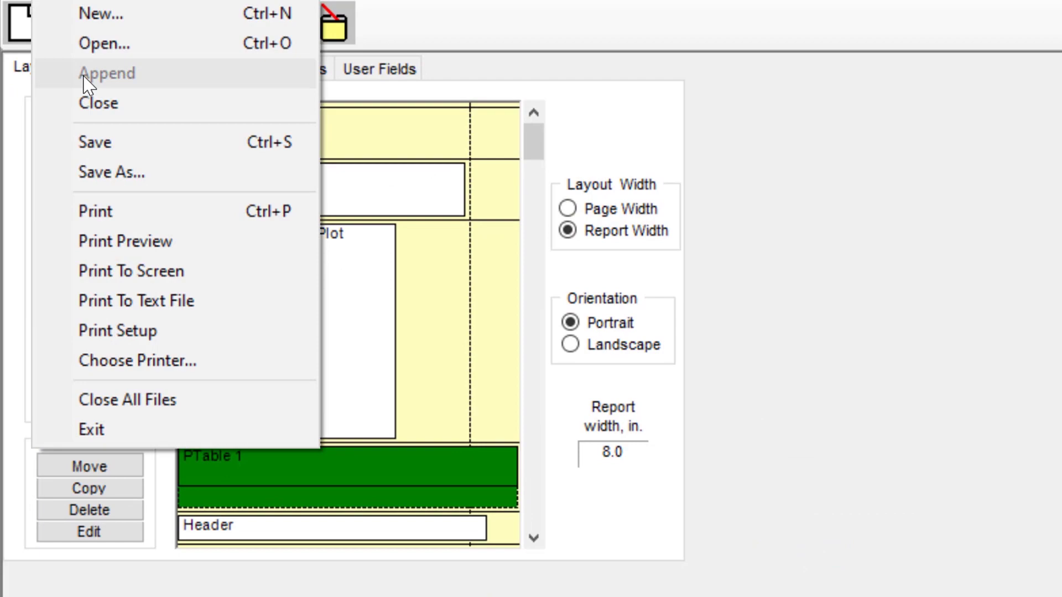
click(128, 249)
click(445, 439)
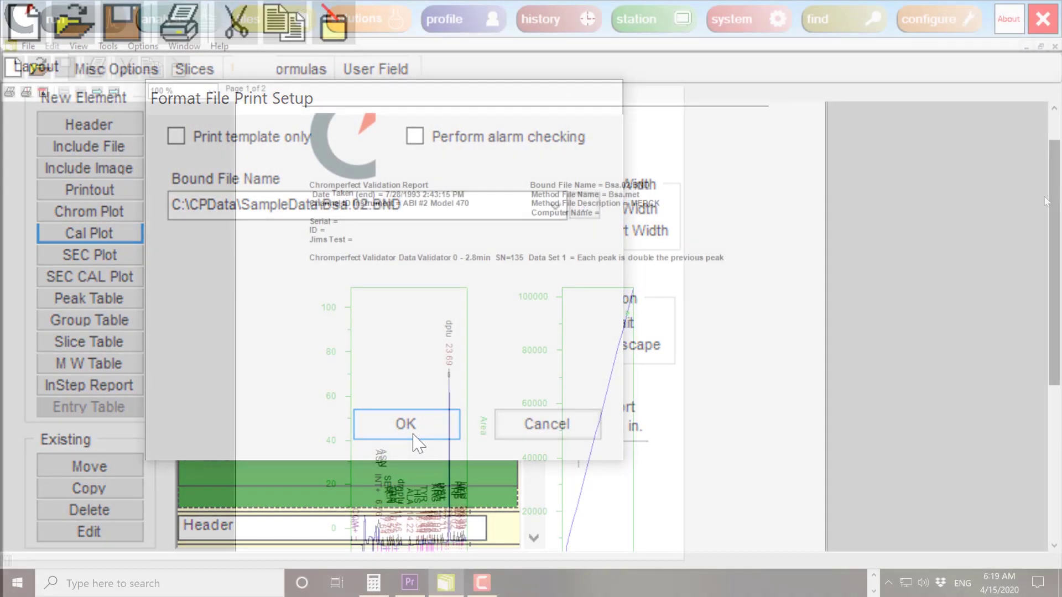
scroll(1051, 349, down, 5)
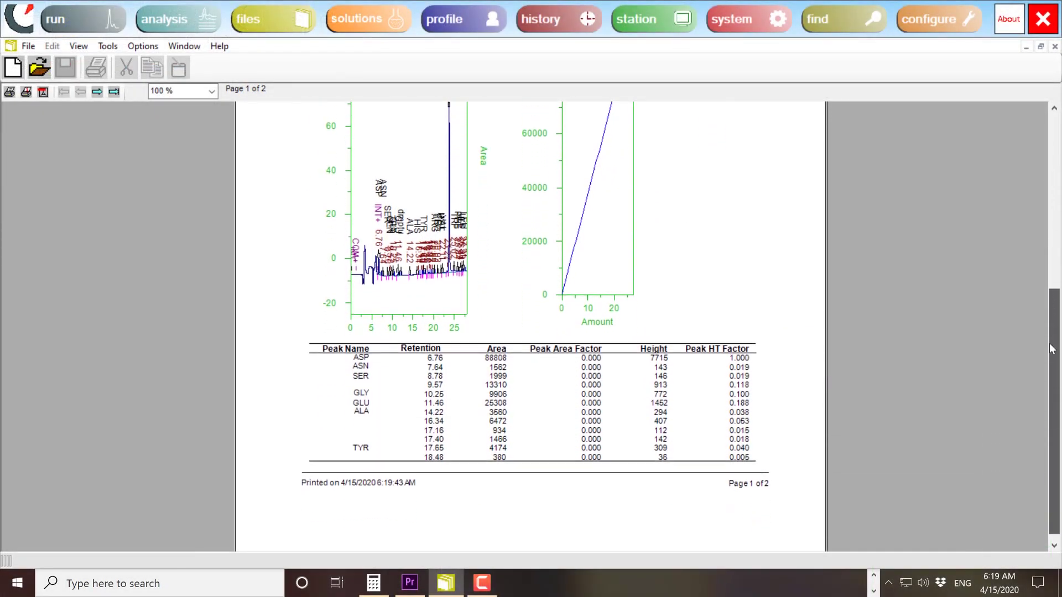
scroll(1051, 354, down, 1)
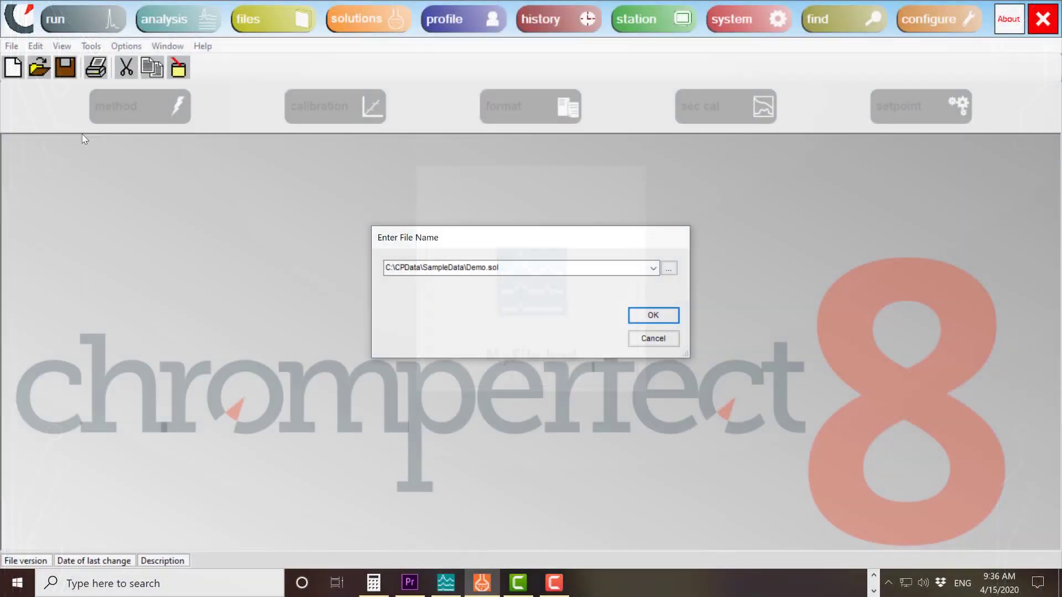
Open Demo.sol and review the method's report, plot options and user programs settings.
click(641, 320)
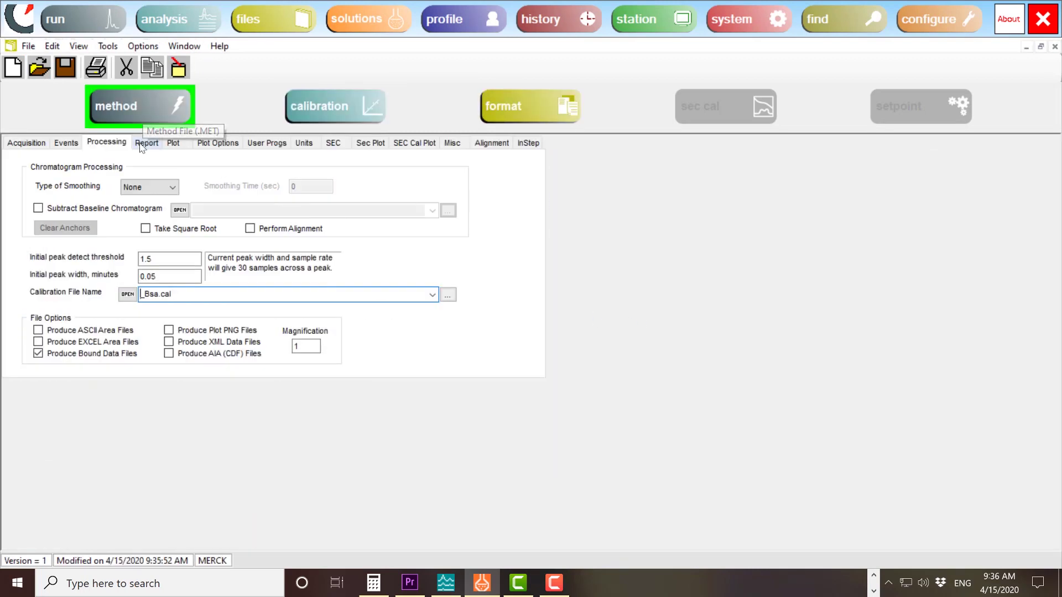
click(146, 143)
click(217, 143)
click(266, 143)
Show the calibration curve graph, then view the solution's report format layout.
click(334, 109)
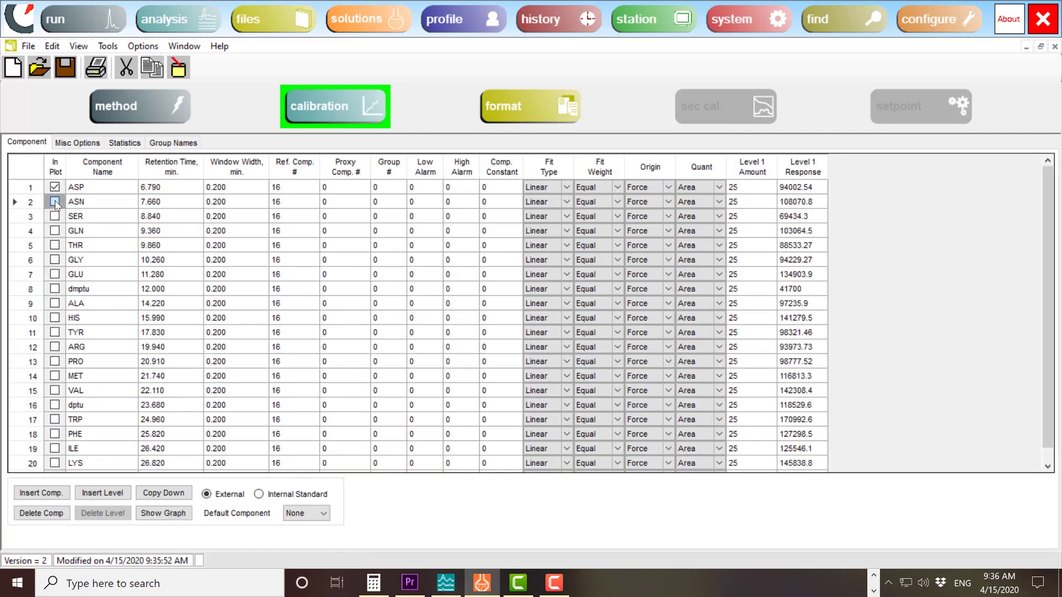
click(164, 514)
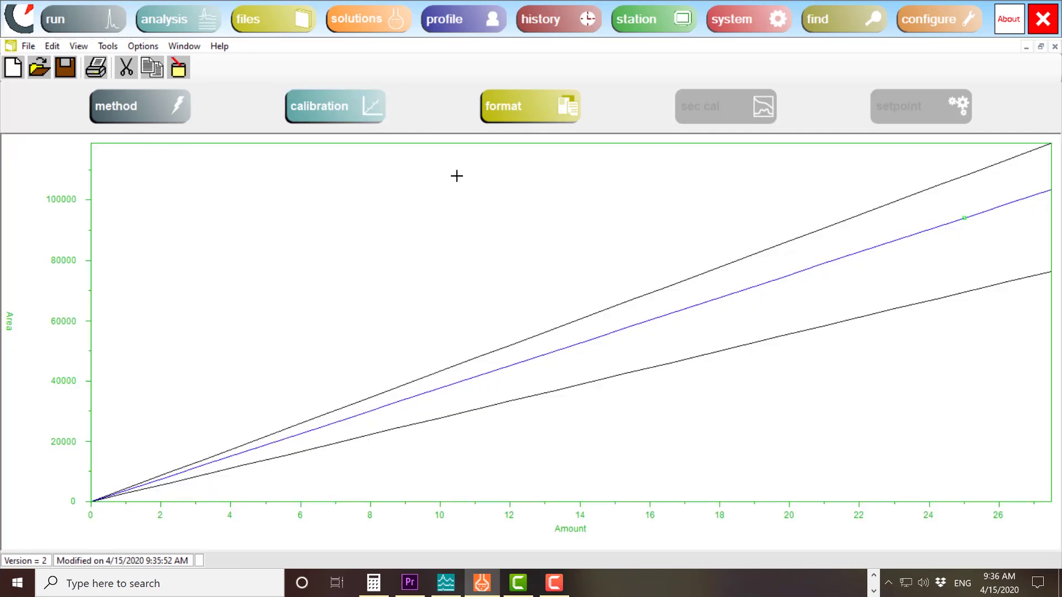
click(518, 110)
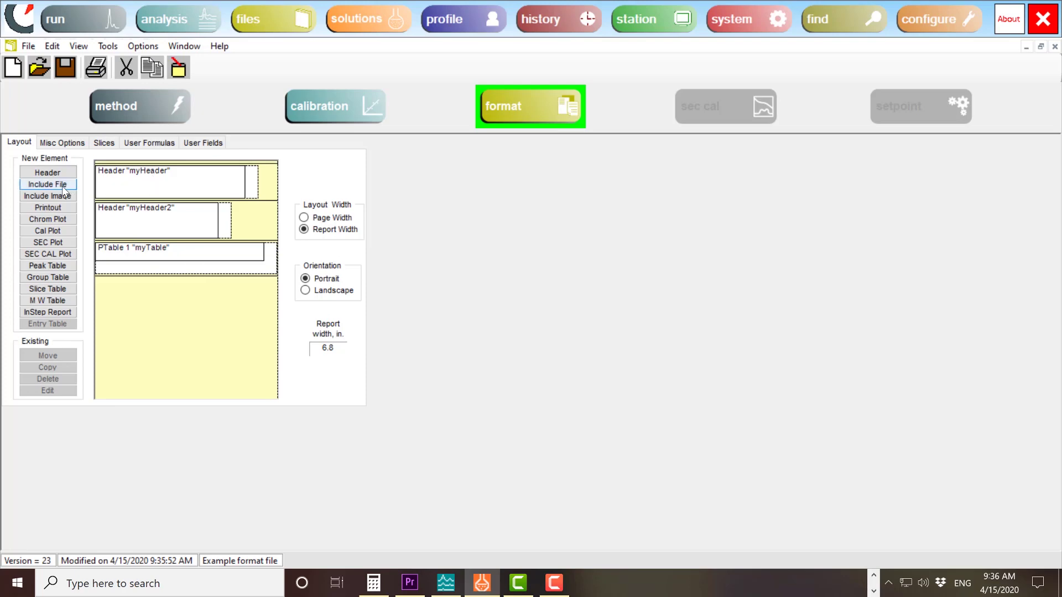
Add a ChromPlot at the top of the Demo format layout.
click(185, 163)
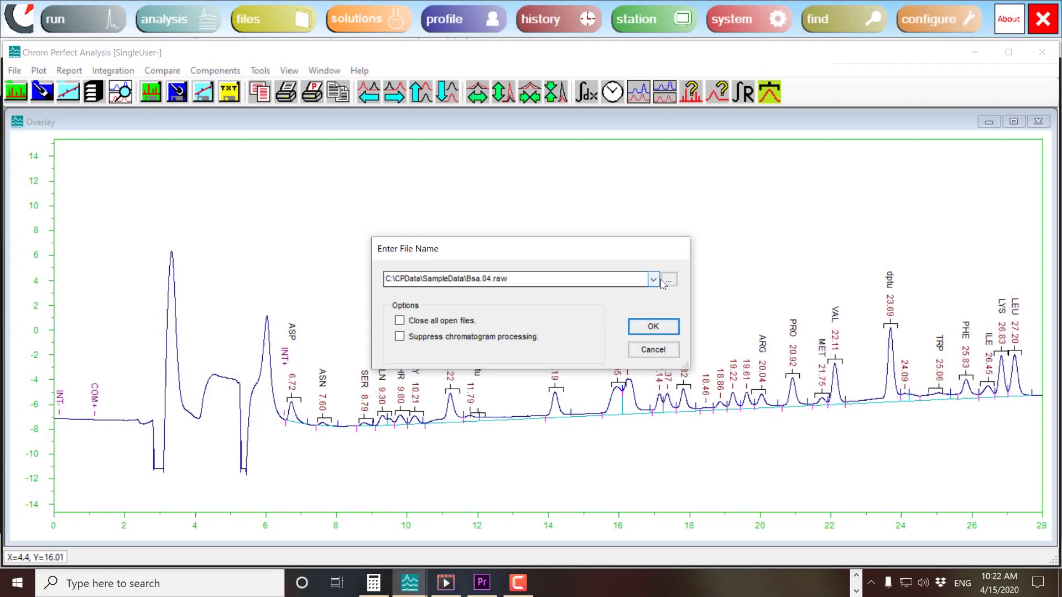
Open the Bsa.00, Bsa.03, Bsa.05, Bsa.06 and Bsa.07 raw files together.
click(668, 280)
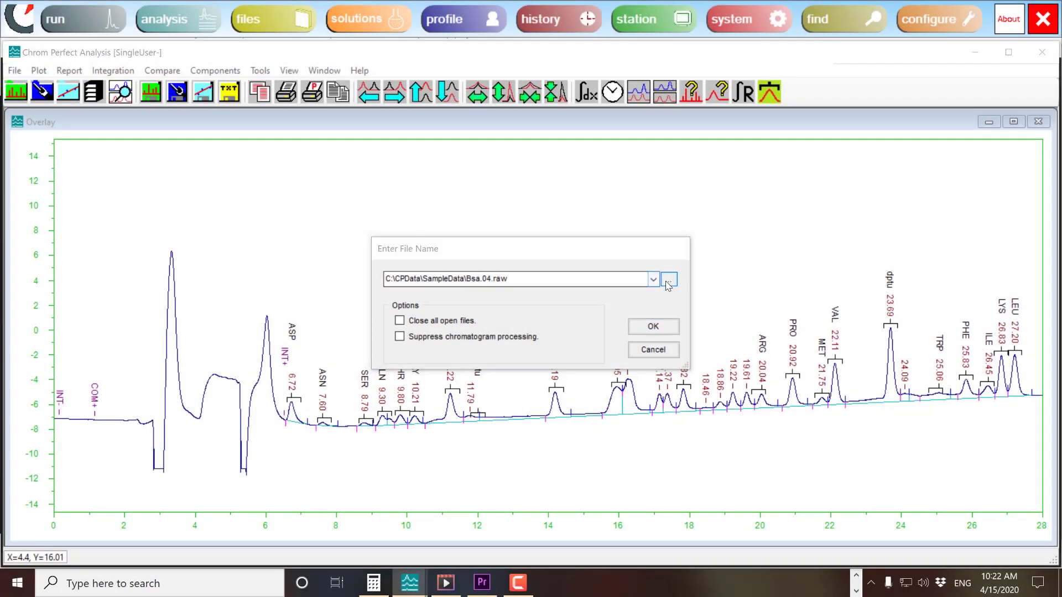
scroll(671, 369, down, 2)
click(650, 356)
ctrl+click(650, 402)
ctrl+click(650, 432)
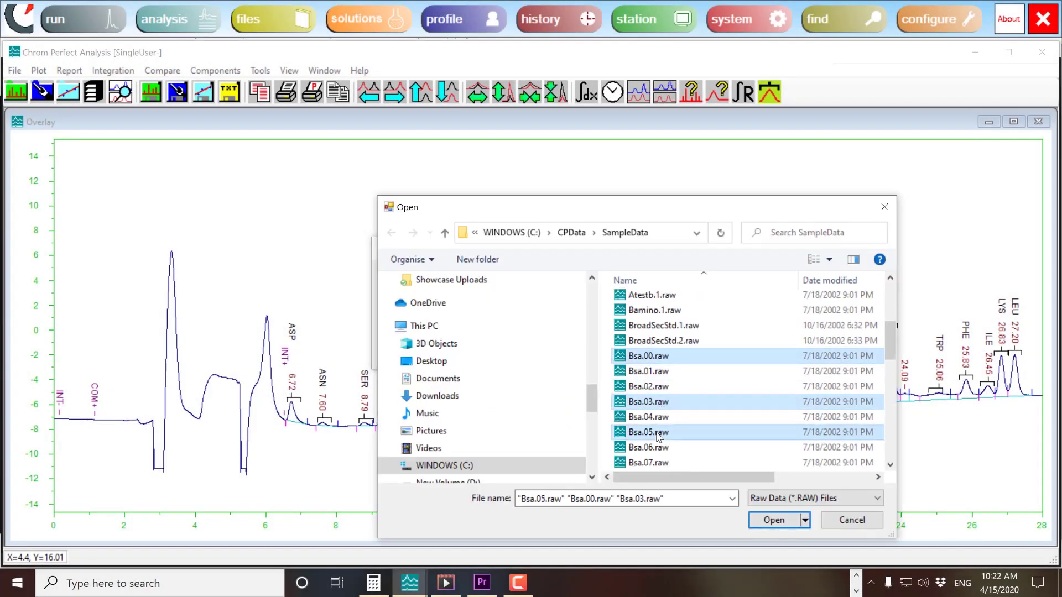
ctrl+click(650, 447)
ctrl+click(650, 463)
click(773, 520)
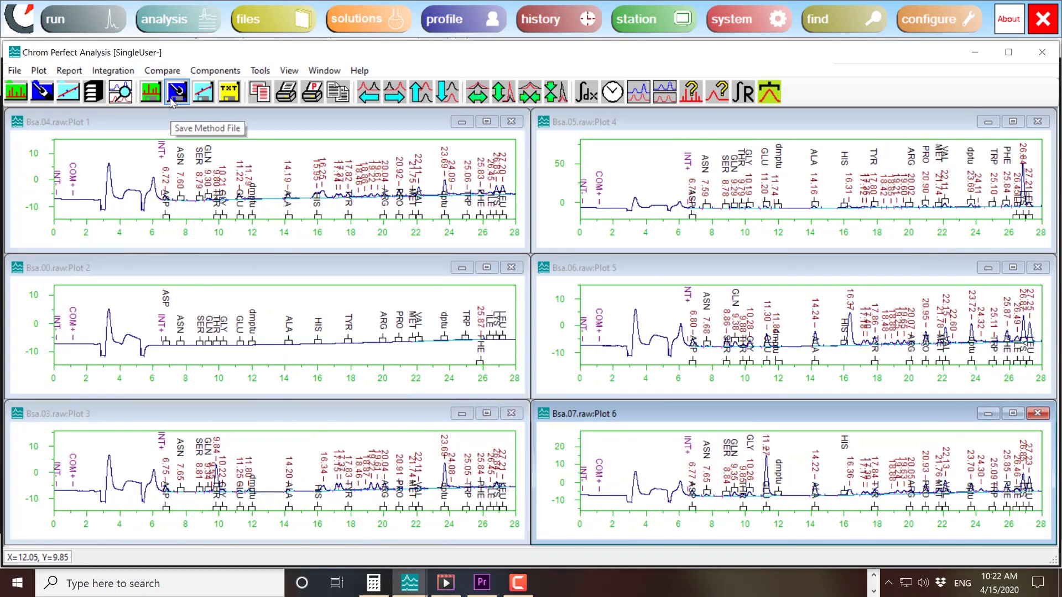
Overlay the chromatograms and increase the vertical Y stagger.
click(164, 71)
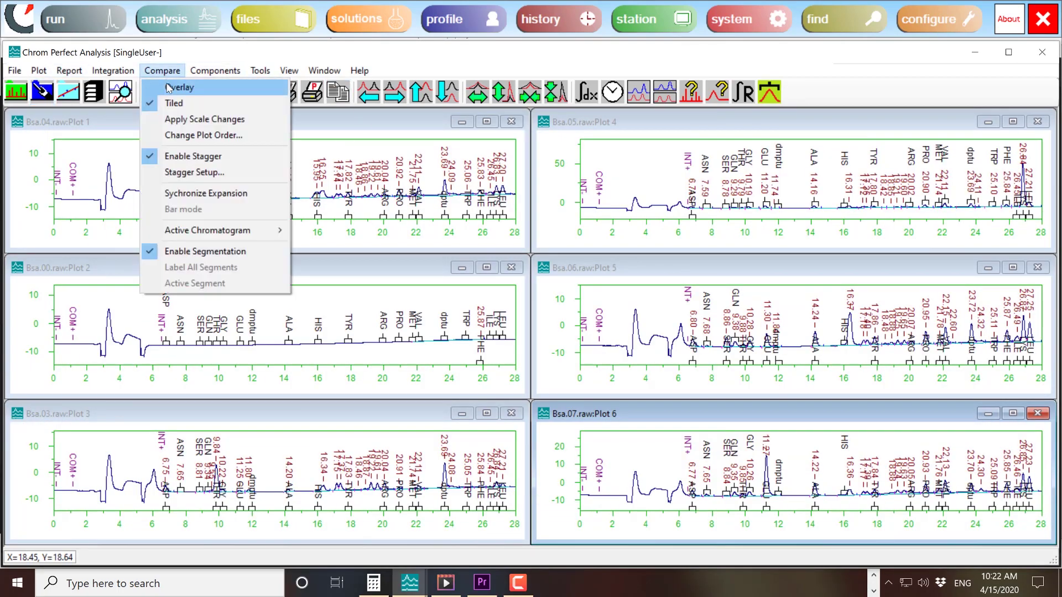
click(168, 87)
click(158, 73)
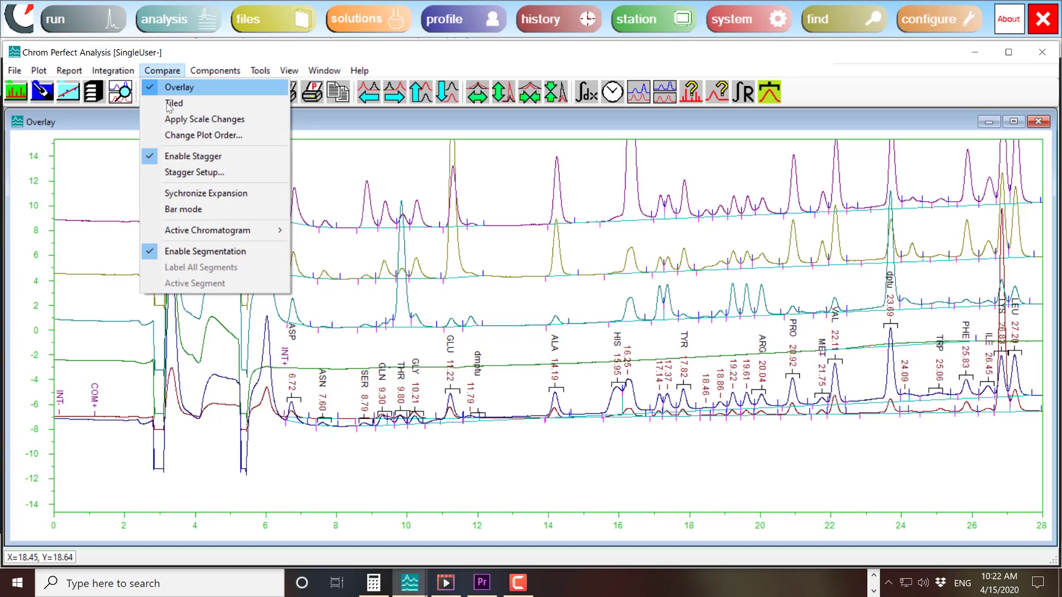
click(166, 171)
click(579, 369)
click(580, 369)
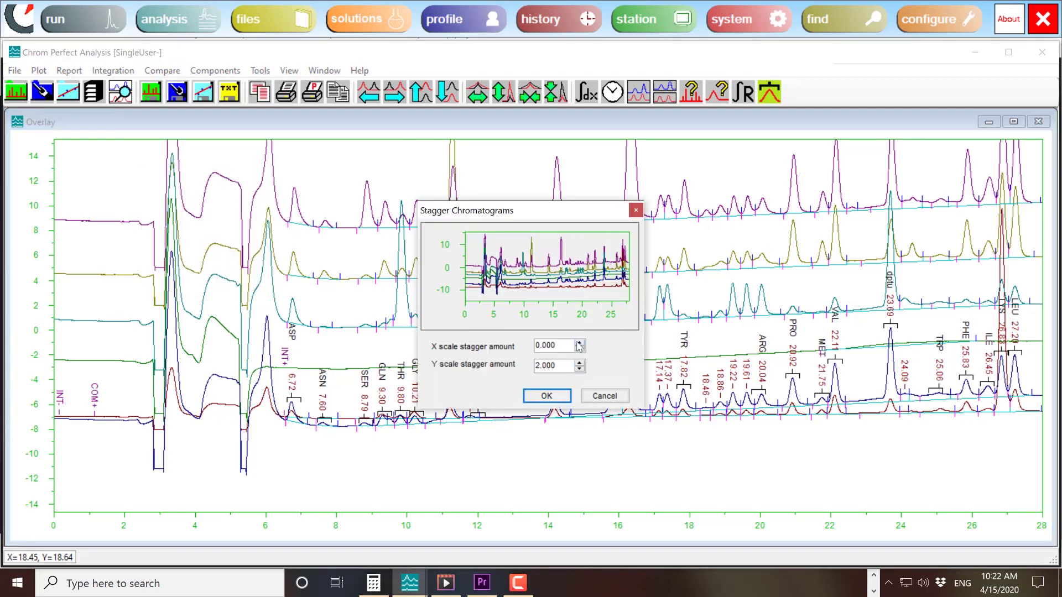
click(579, 369)
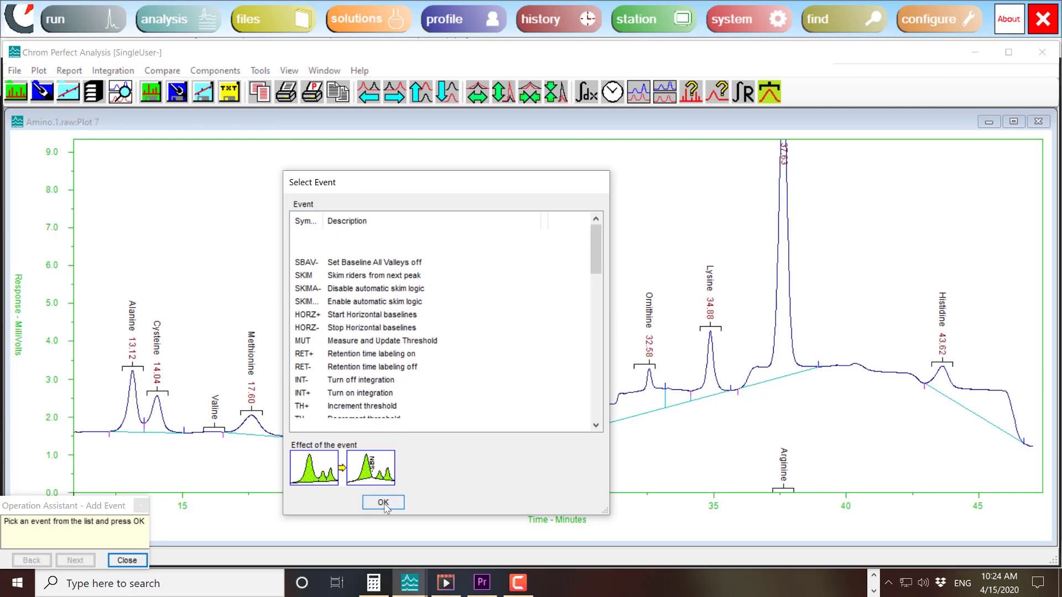
Insert SBN baseline events near 33.7, 36.7 and 44.03 minutes.
click(383, 502)
click(682, 394)
right_click(682, 393)
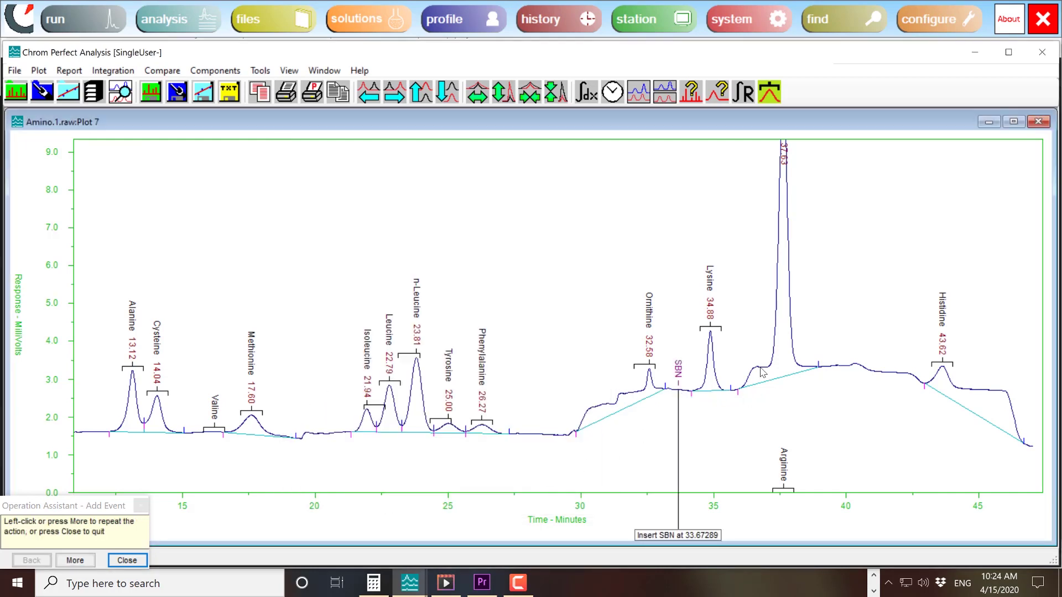
click(764, 368)
right_click(764, 368)
click(955, 391)
right_click(956, 393)
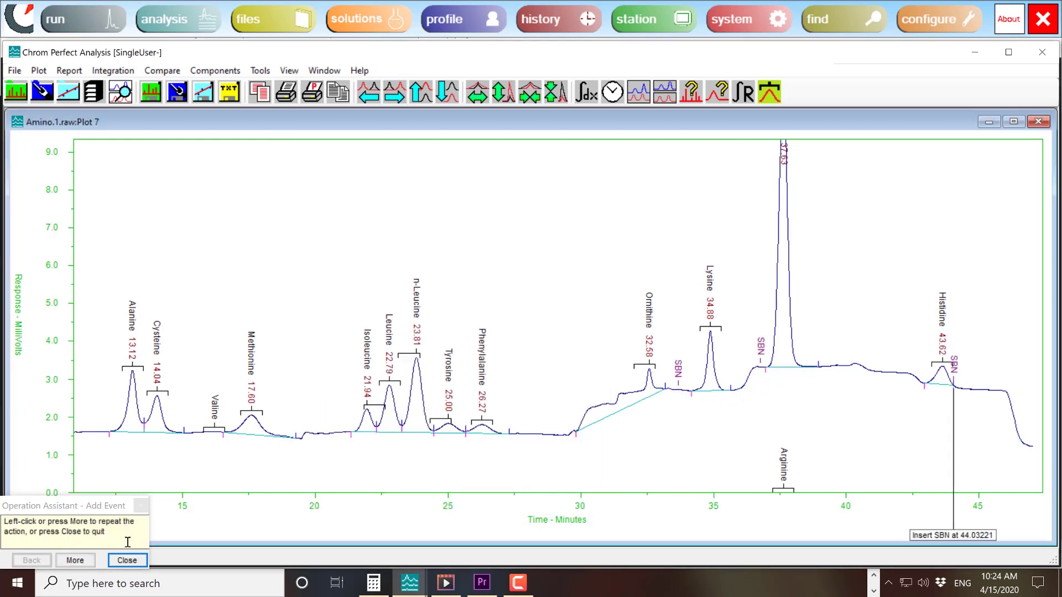
click(126, 560)
Manually move Methionine's peak start point onto the baseline.
click(113, 70)
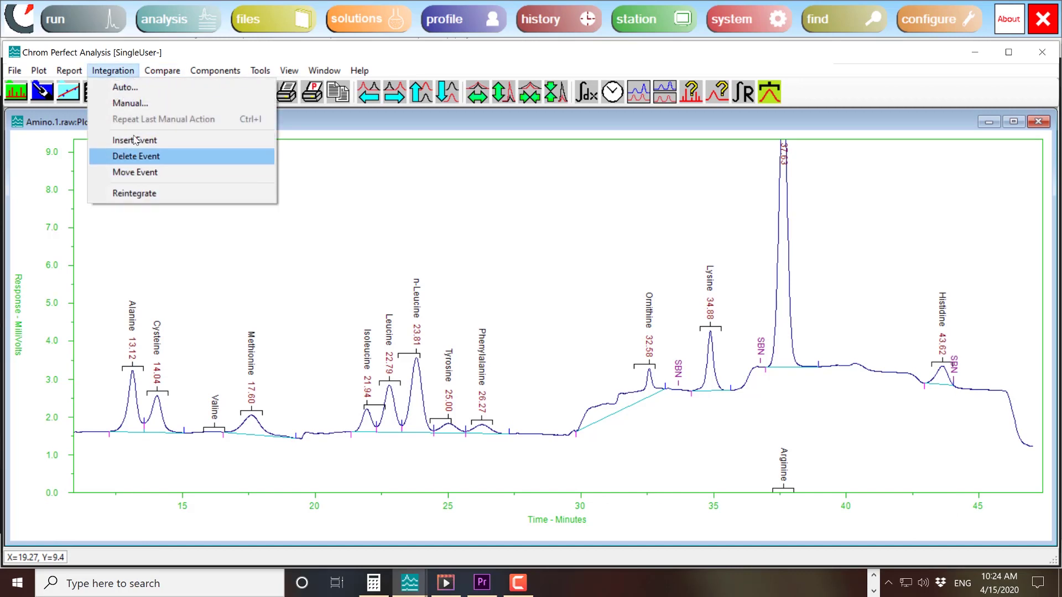
click(125, 103)
click(545, 235)
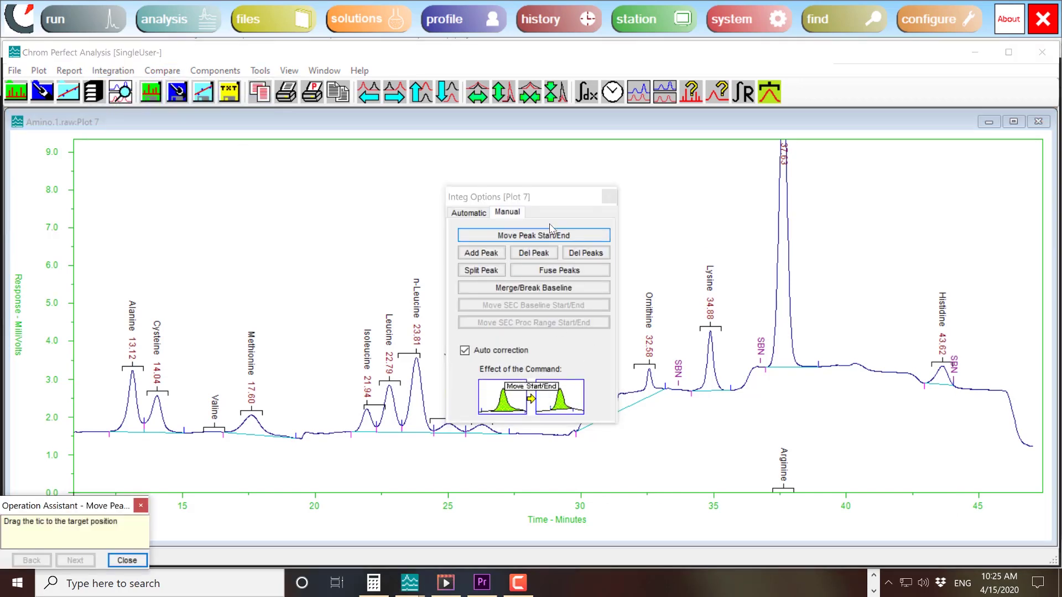
drag(526, 197, 351, 159)
drag(576, 433, 617, 395)
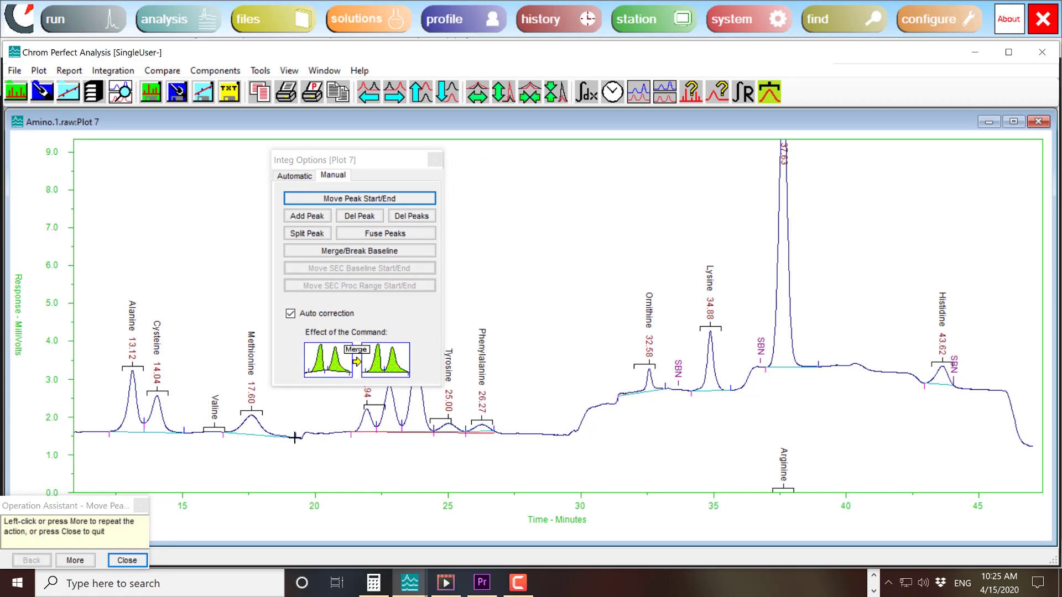
click(434, 160)
click(133, 561)
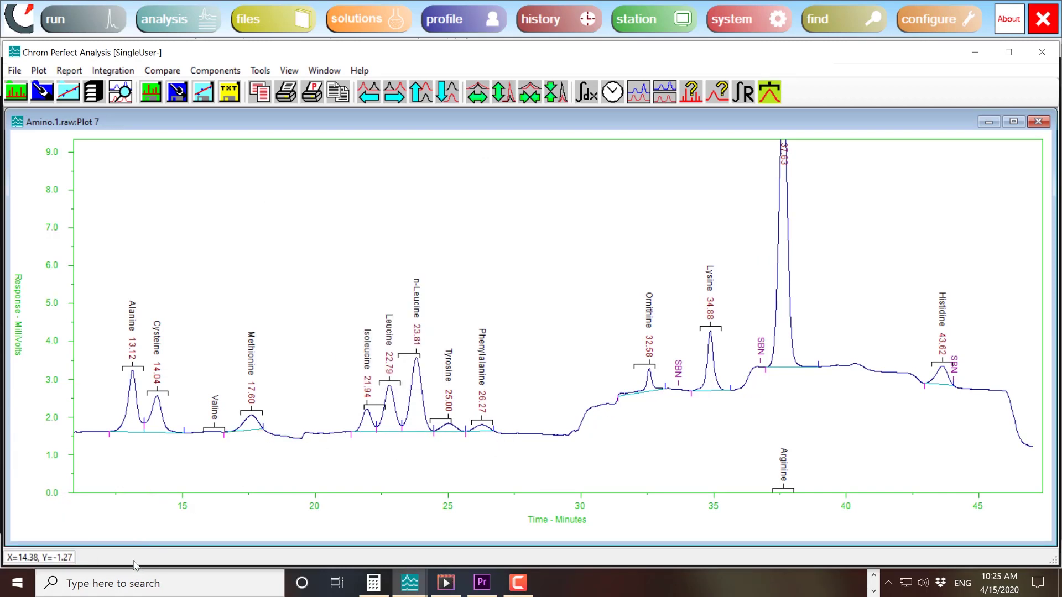
Generate the fixed short-form report, then a formatted report from Plates.fmt.
click(69, 70)
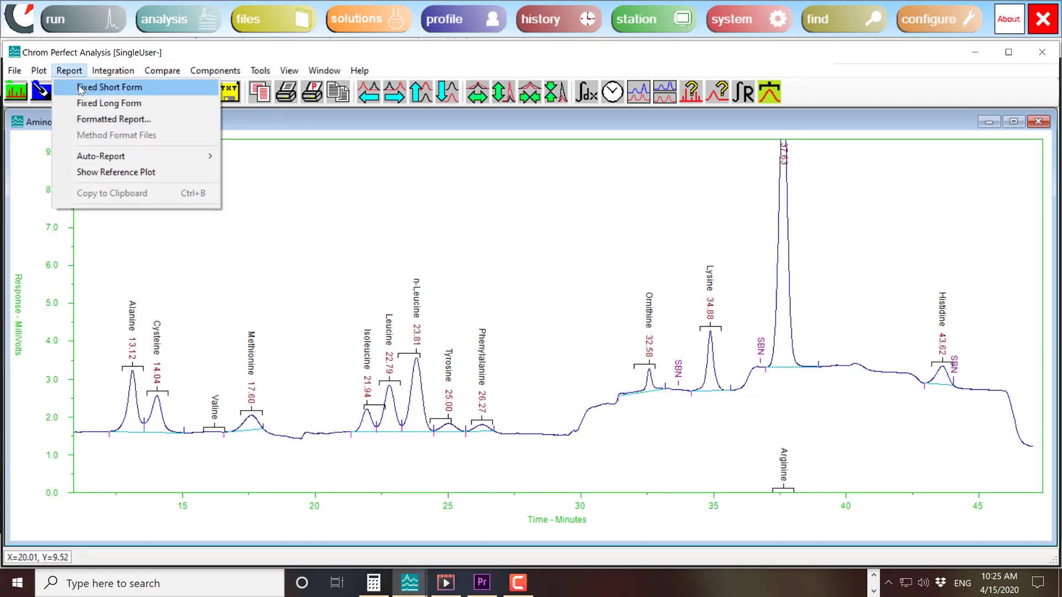
click(78, 83)
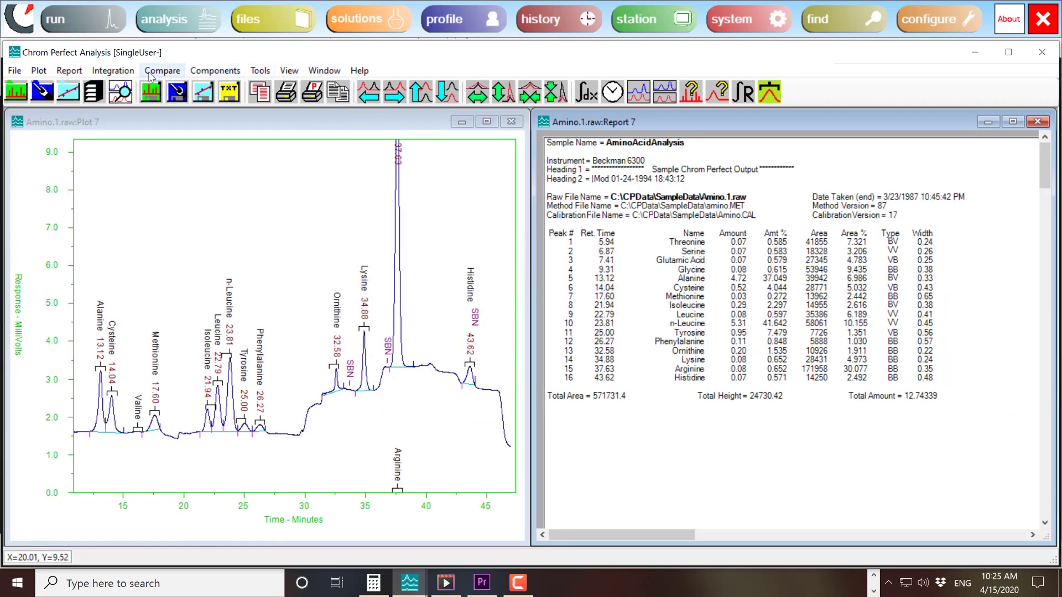
click(67, 73)
click(90, 118)
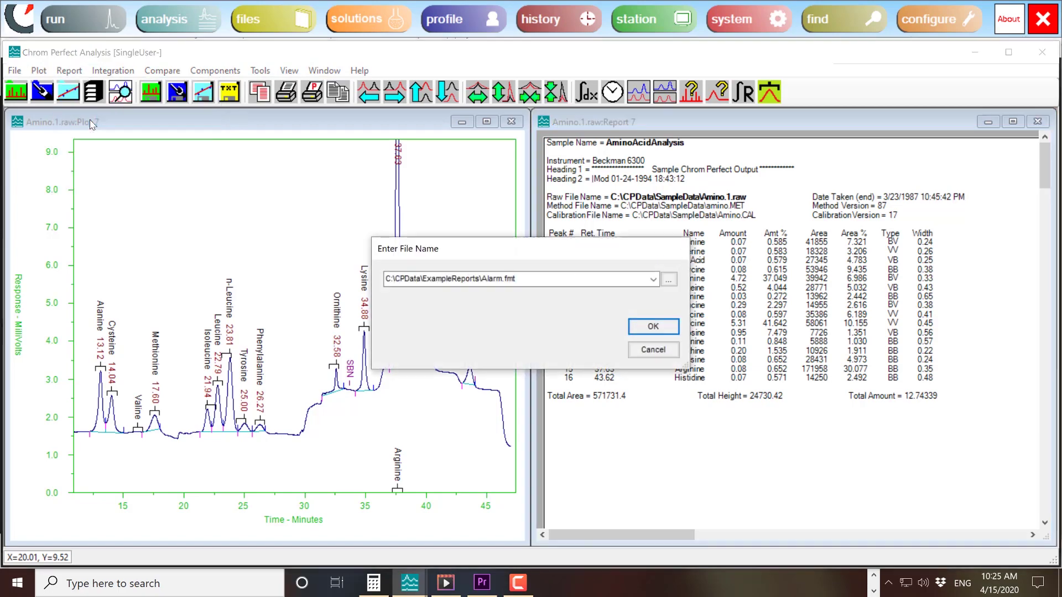
click(669, 280)
click(512, 361)
click(631, 469)
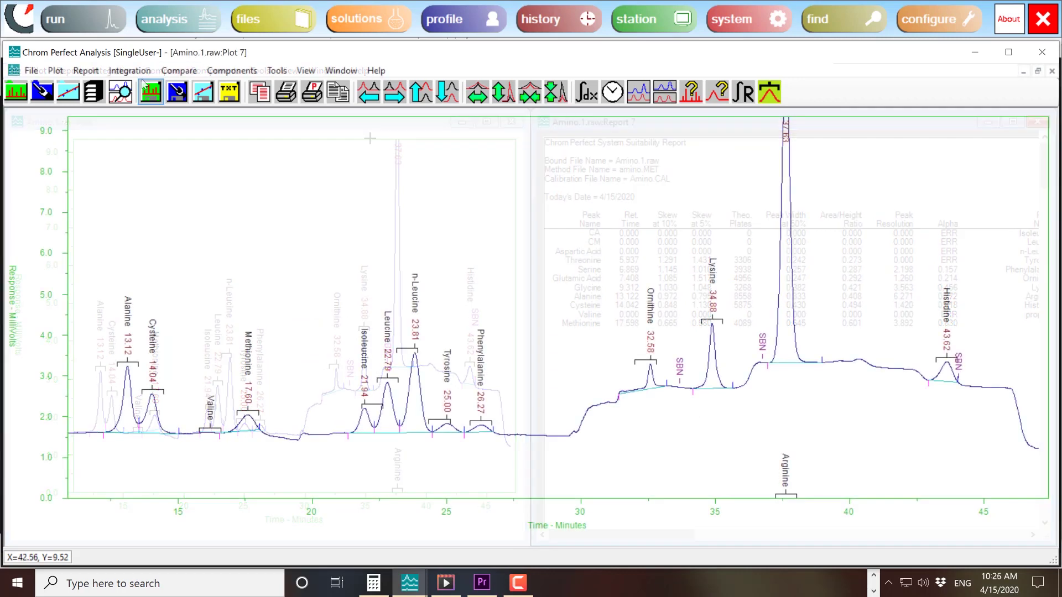
Generate a Certificate of Analysis report from the Certif.fmt template.
click(86, 71)
click(111, 118)
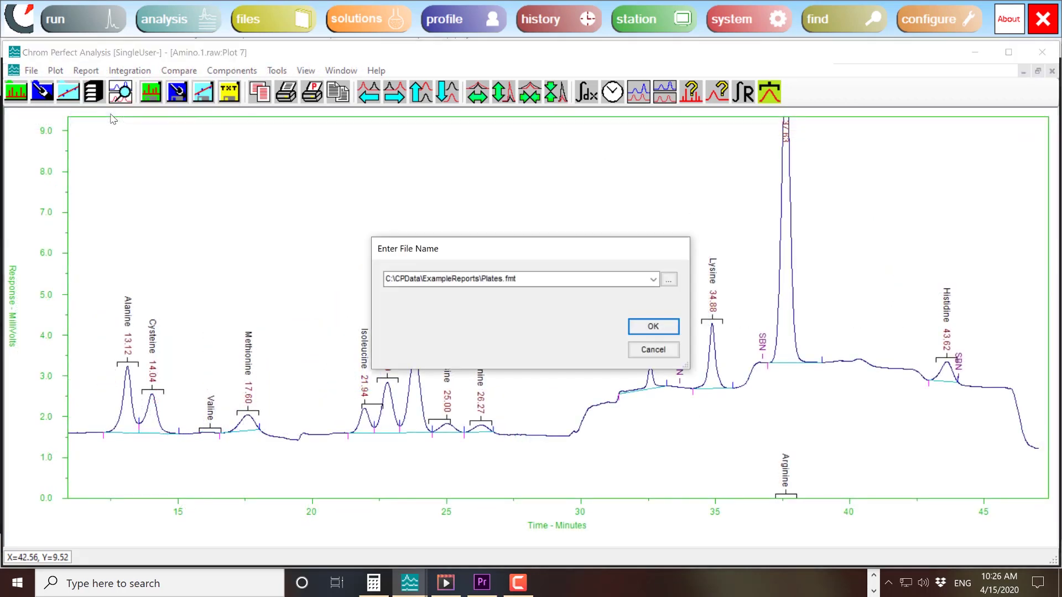
click(670, 279)
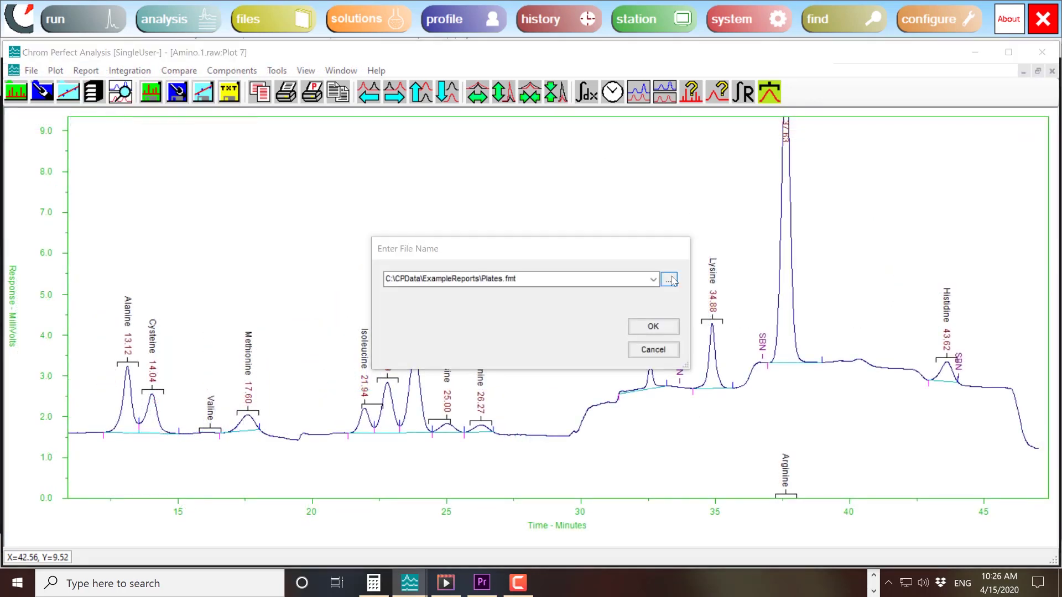
click(624, 284)
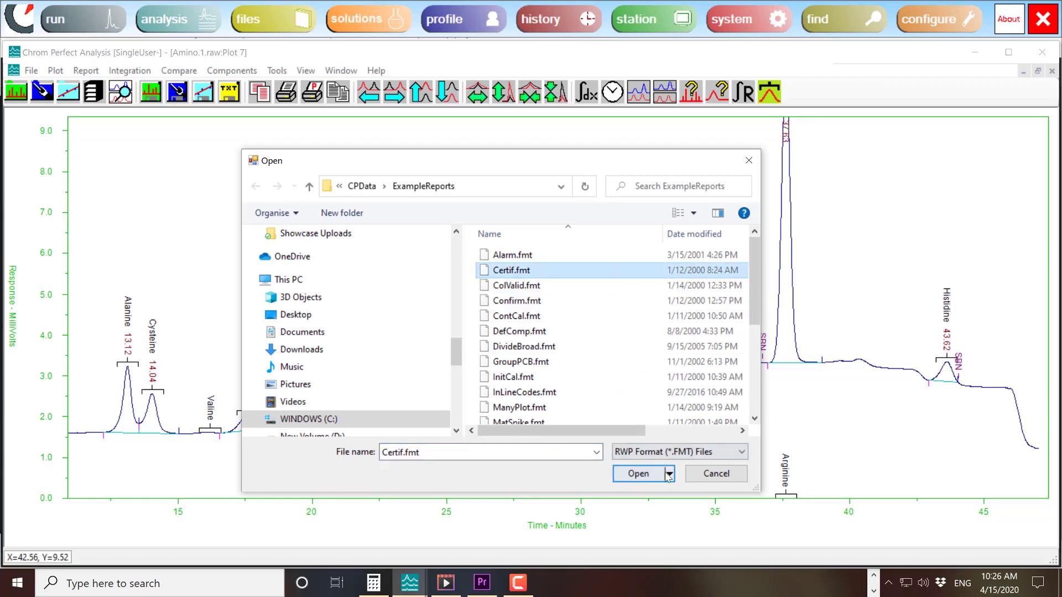
click(638, 474)
click(645, 328)
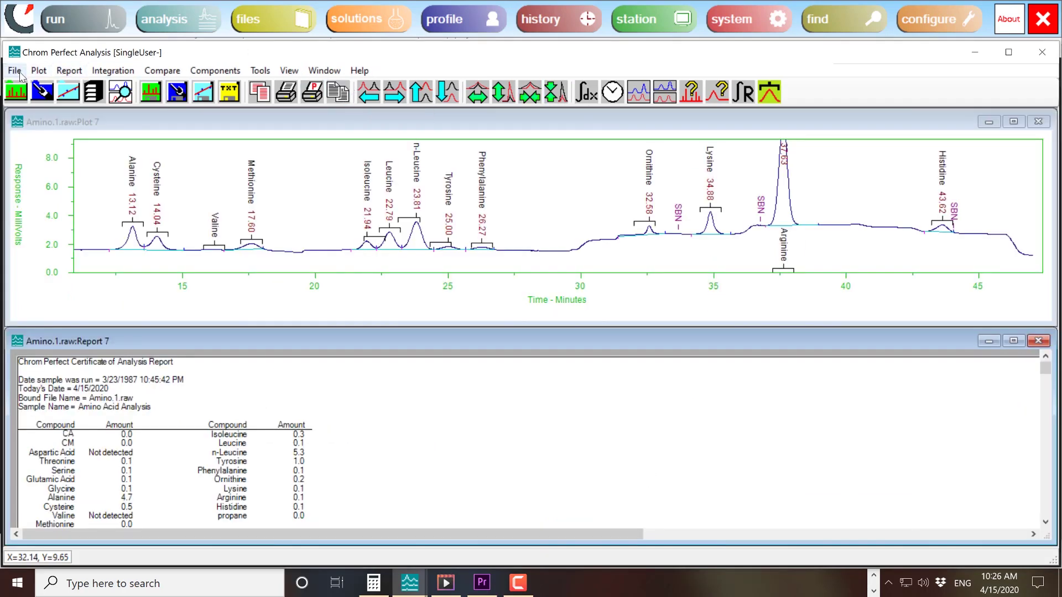
Open Aminob.1.raw alongside the Amino.1 run.
click(15, 71)
click(33, 84)
click(668, 280)
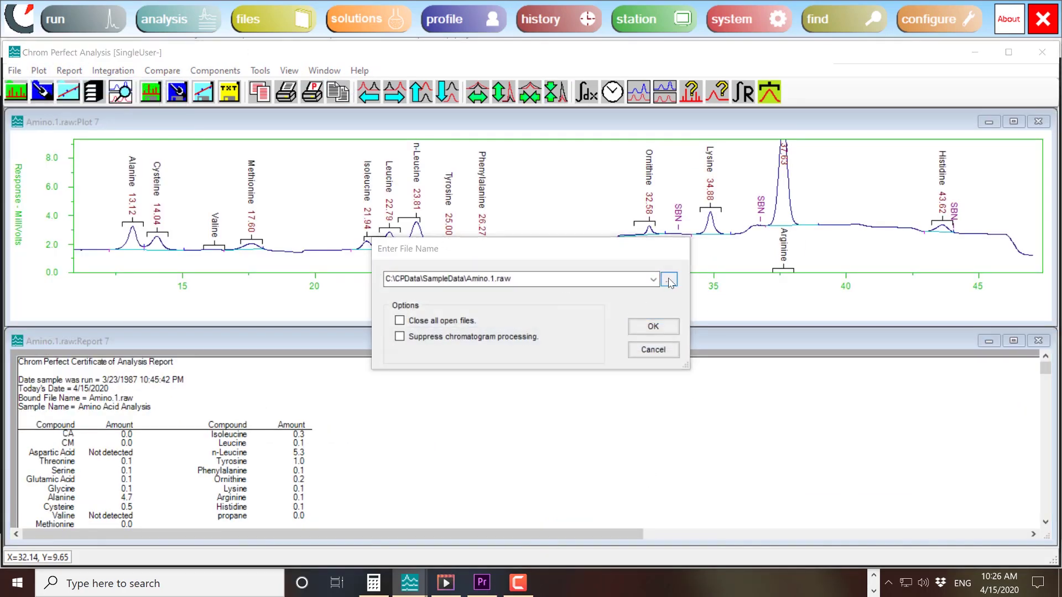
click(520, 347)
click(638, 473)
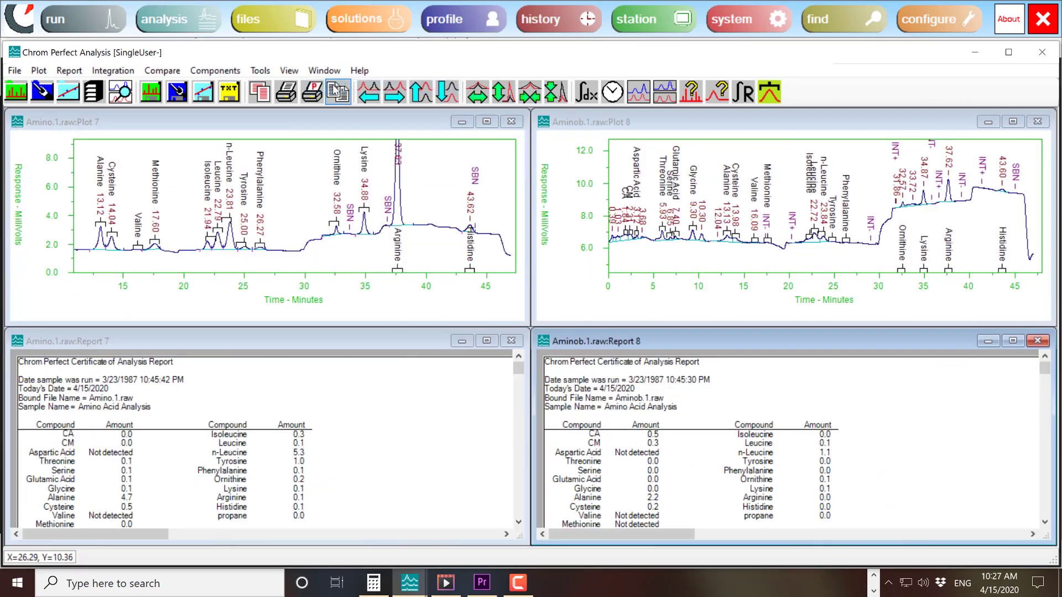
Maximize Plot 7 and show Amino.1's fixed short-form peak report.
click(487, 122)
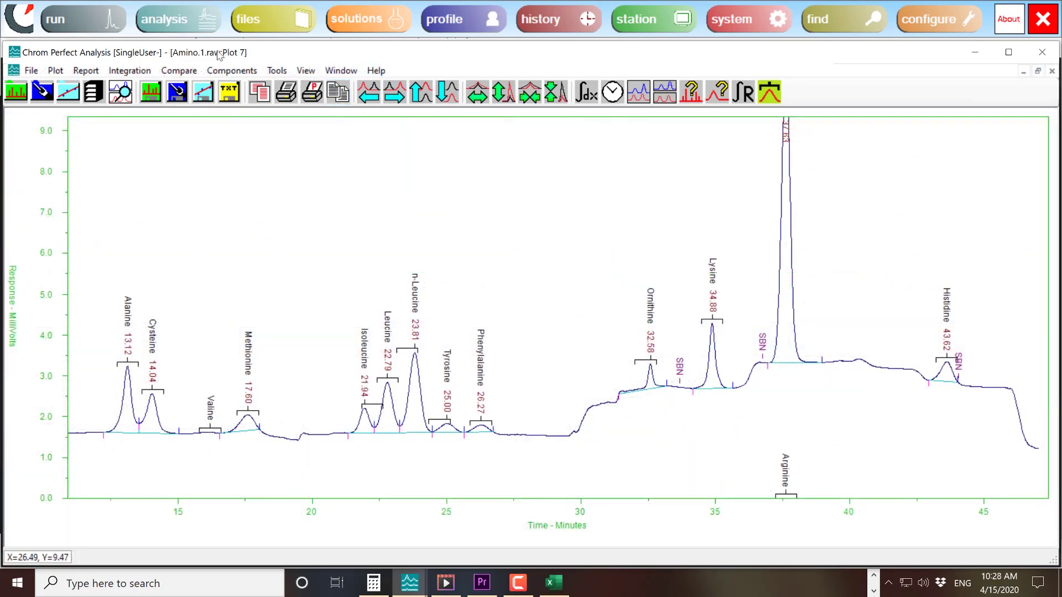
click(86, 70)
click(101, 88)
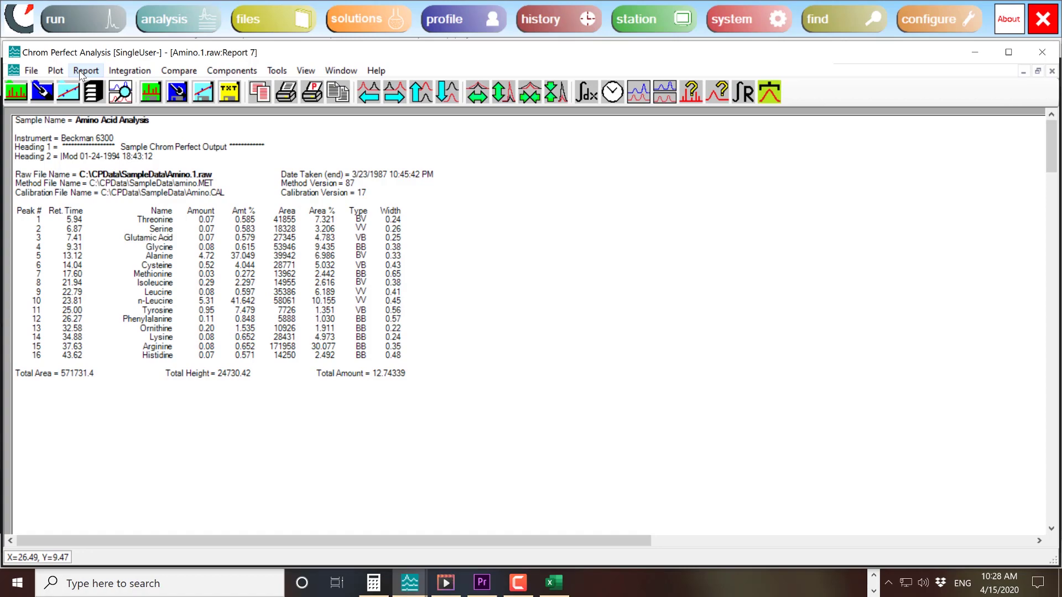
click(86, 70)
Chart the Name and Amount values for peaks 1–16 as a 3-D clustered column chart beside the table.
click(121, 191)
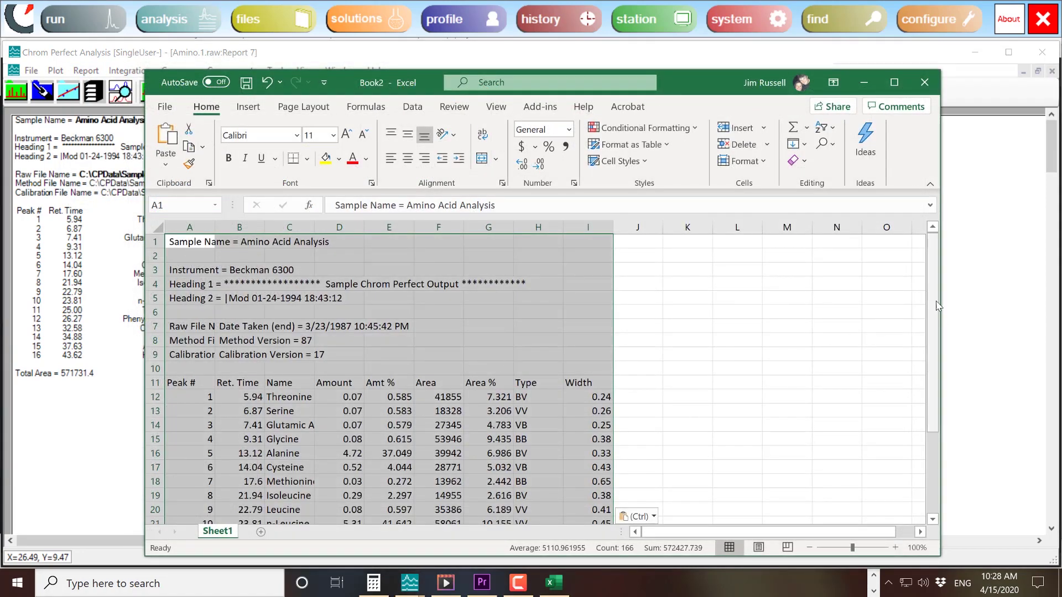
click(894, 83)
click(590, 319)
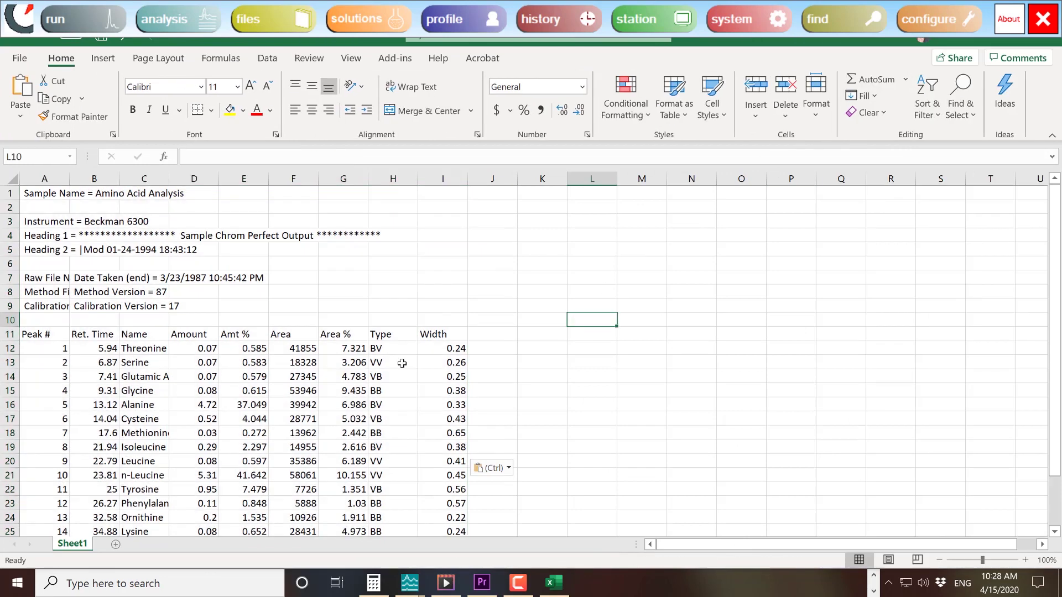
drag(136, 348, 214, 505)
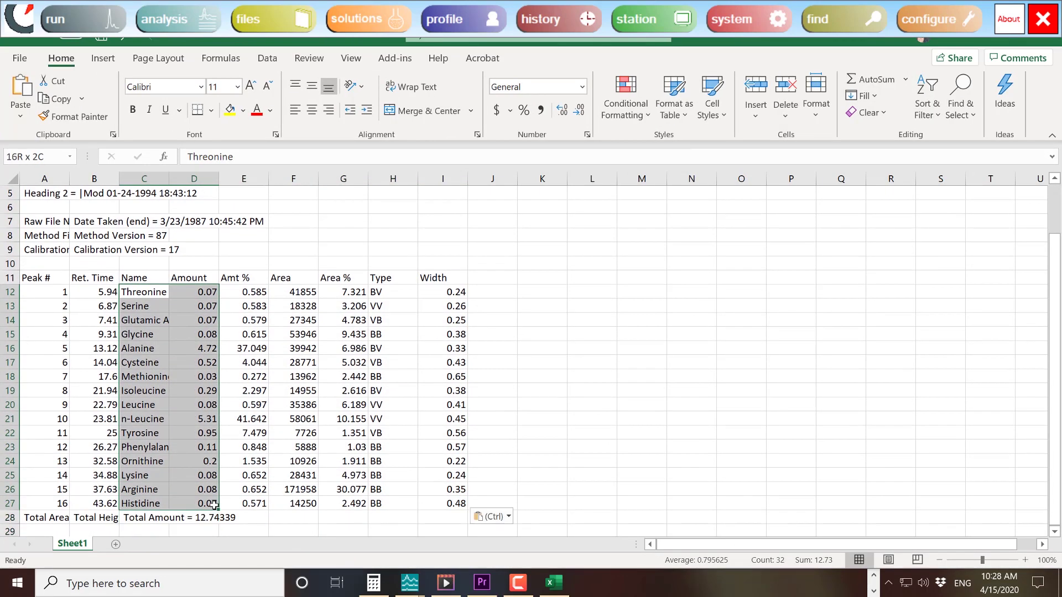
click(101, 59)
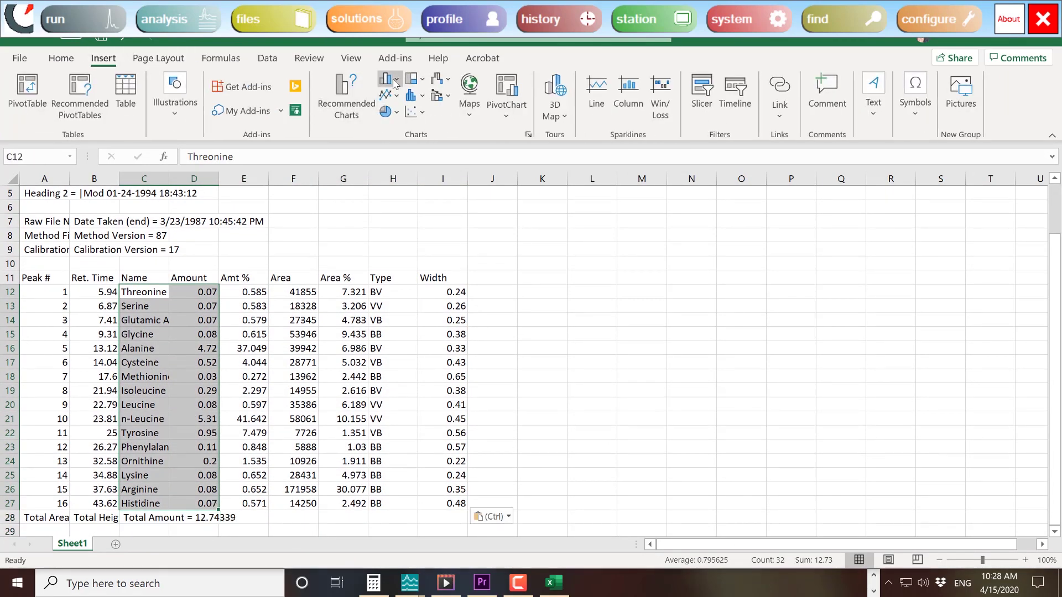
click(389, 79)
click(405, 195)
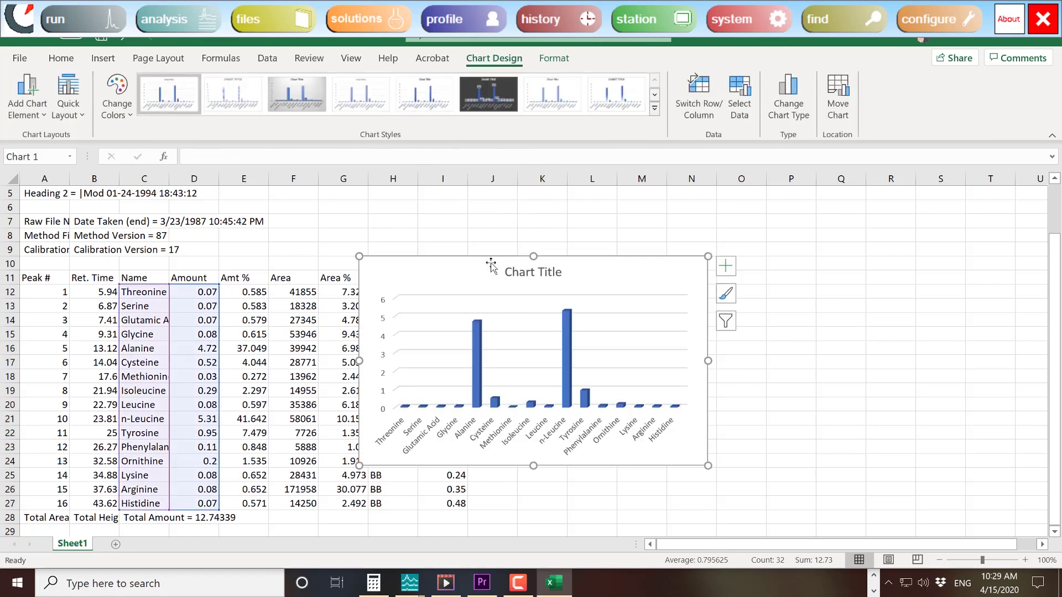
drag(491, 262, 664, 220)
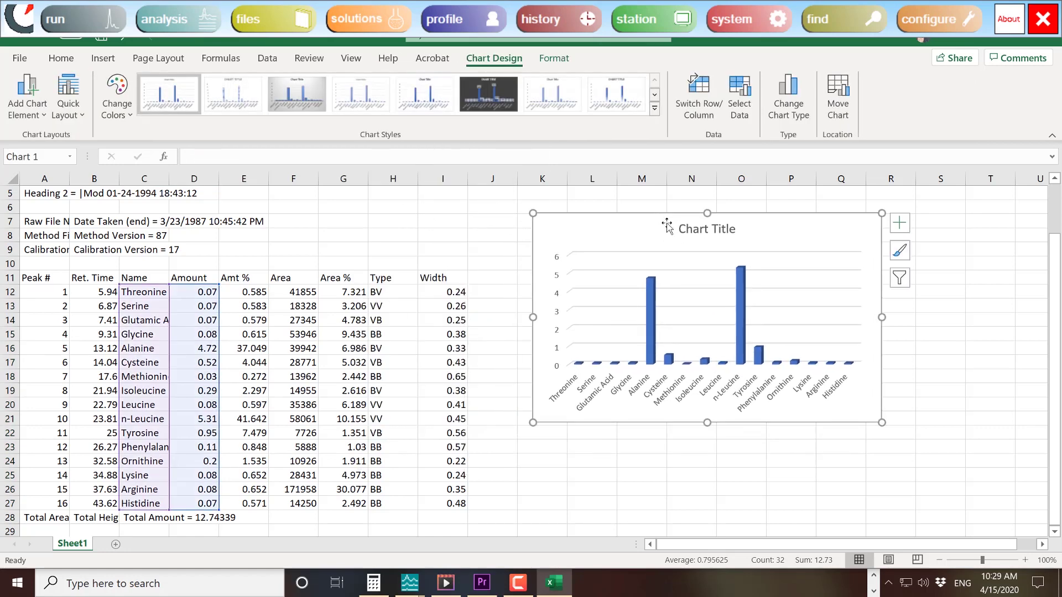
Copy the Bsa.04 chromatogram plot from Chrom Perfect and paste it below the Excel chart.
mouse_move(421, 580)
click(335, 522)
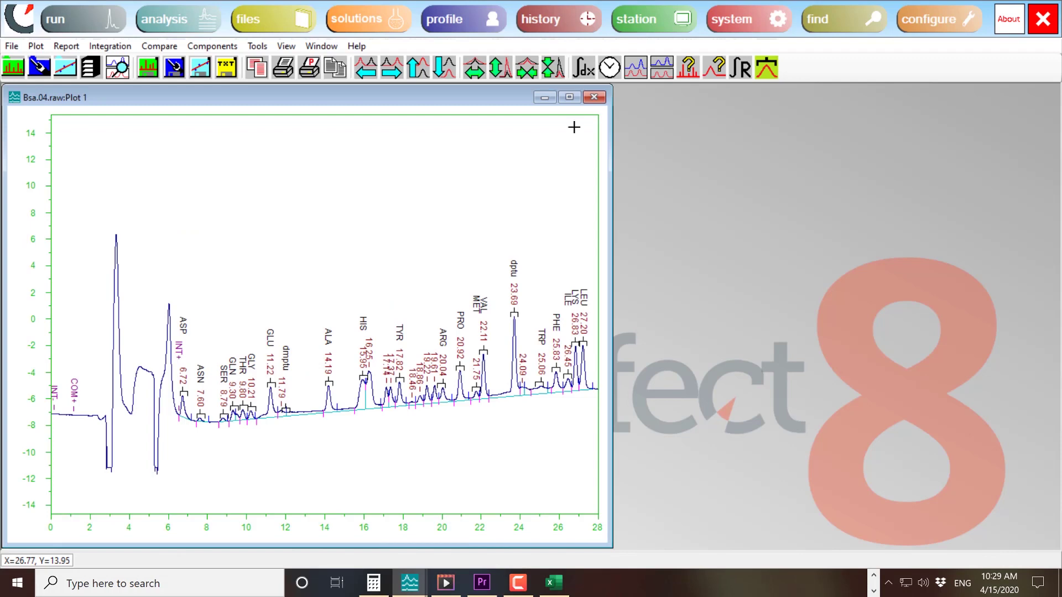
double_click(573, 100)
click(52, 46)
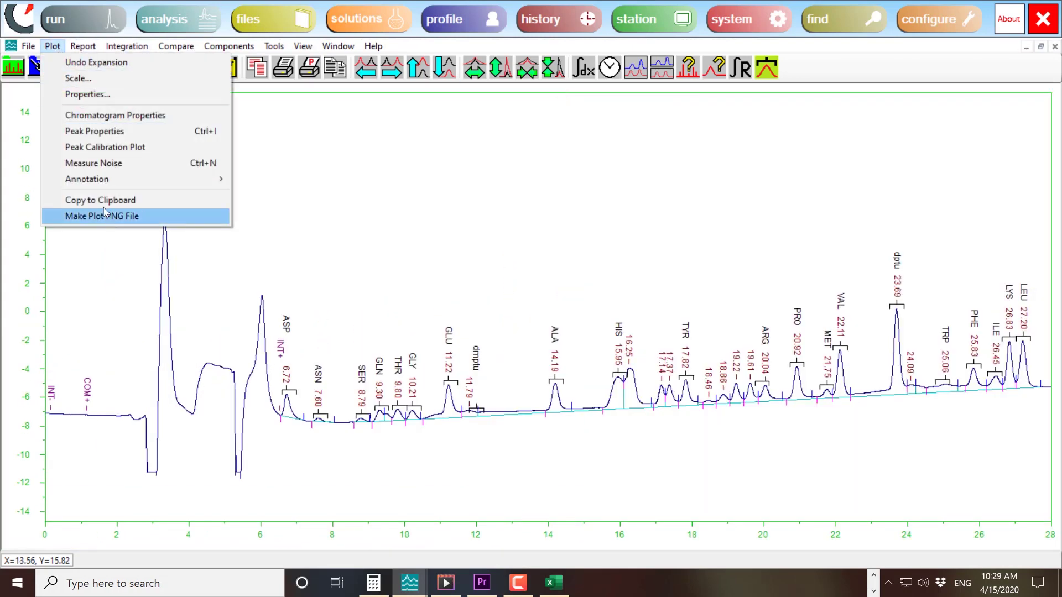
click(83, 200)
click(556, 585)
click(604, 502)
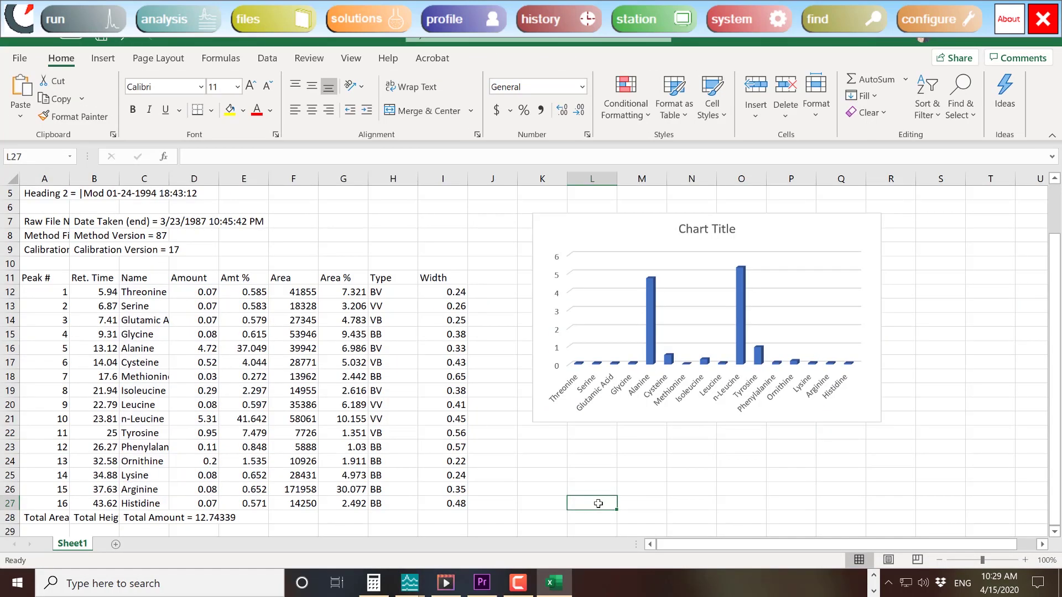
key(ctrl+v)
click(843, 413)
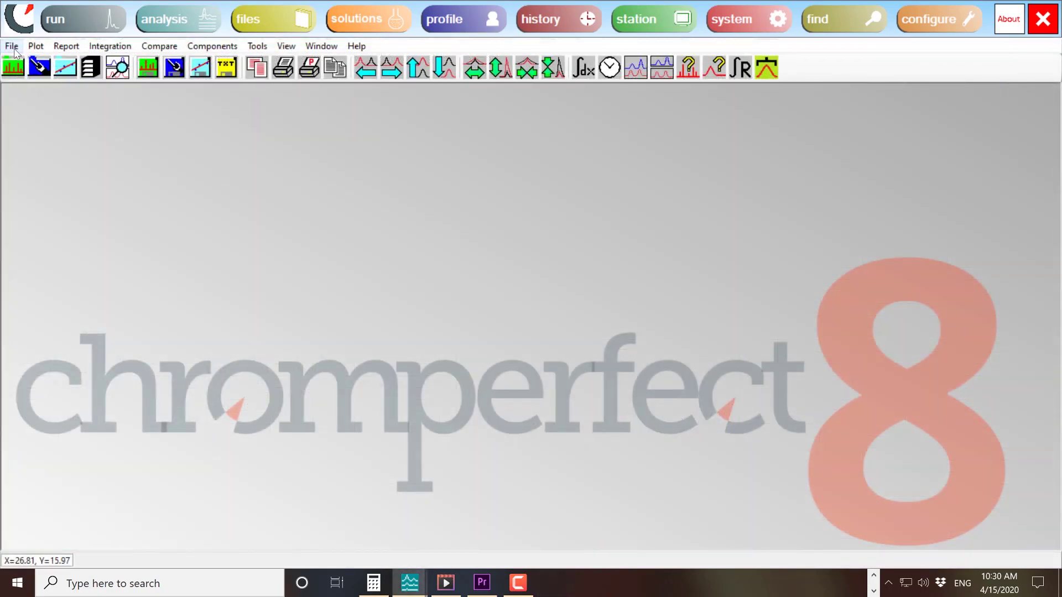
Open FID1A.ch and FID1A1.ch as ChemStation Data (*.CH) from the Demo .ch Chemstation_Openlab files folder.
click(11, 46)
click(20, 61)
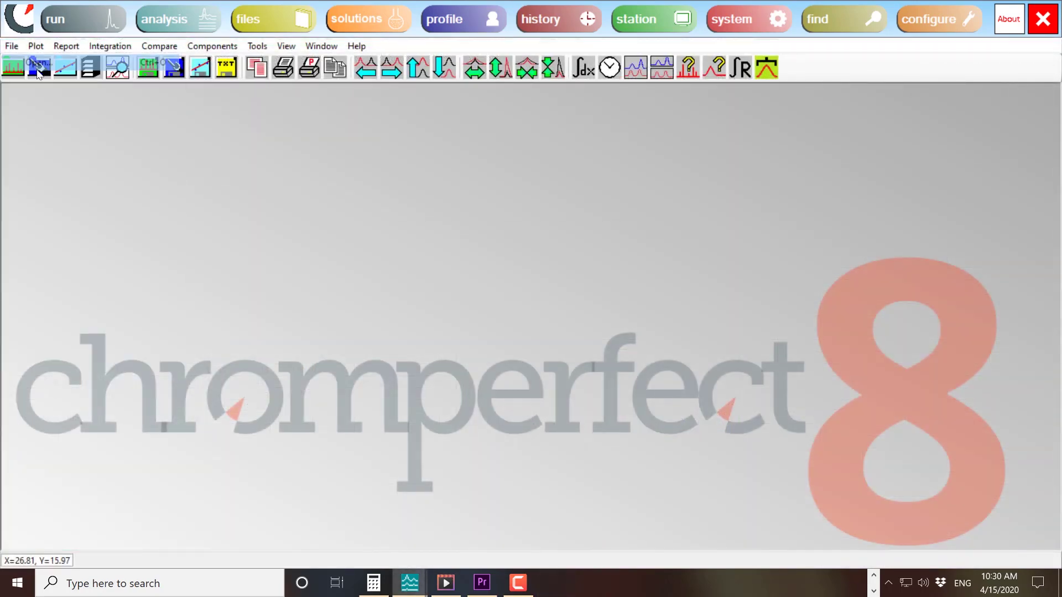
click(670, 269)
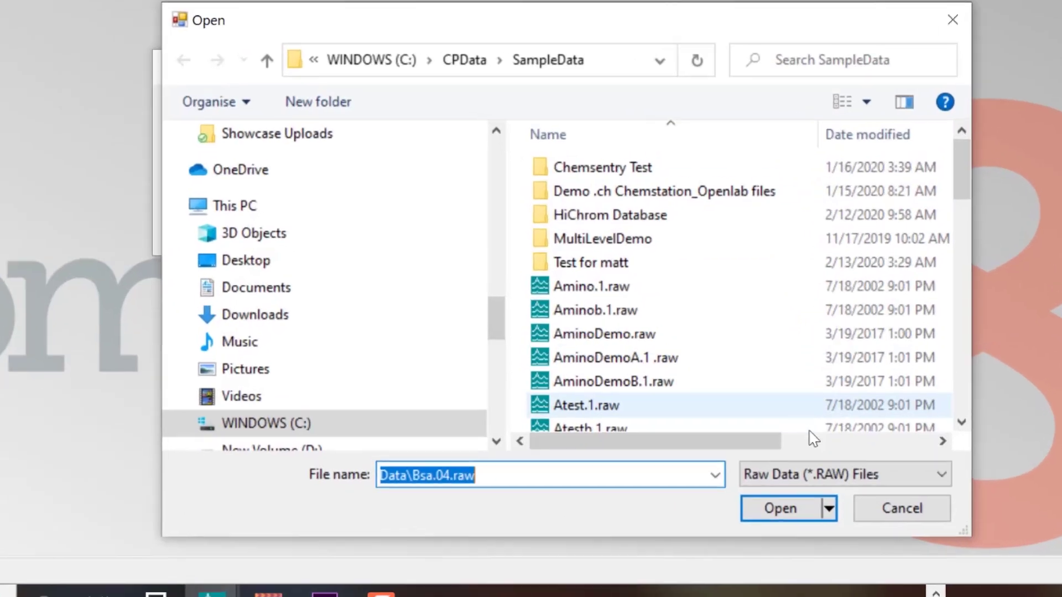
click(819, 511)
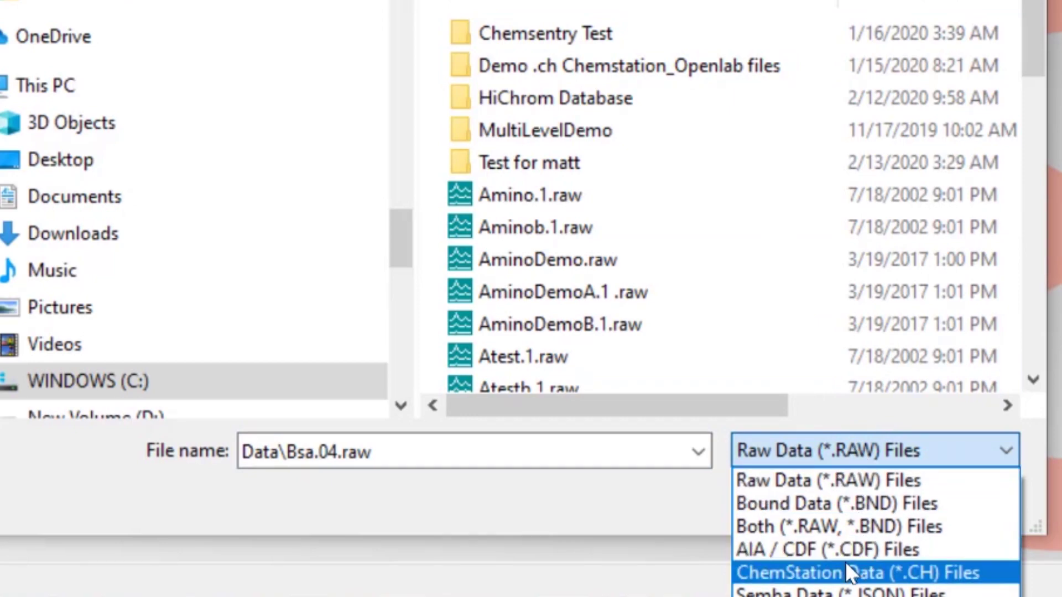
click(846, 562)
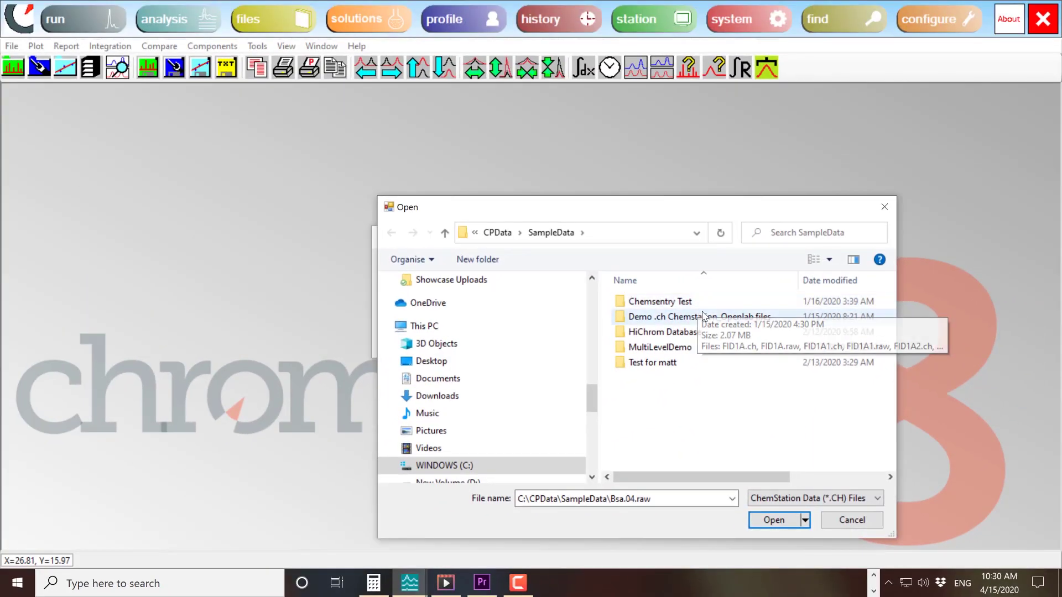
double_click(688, 285)
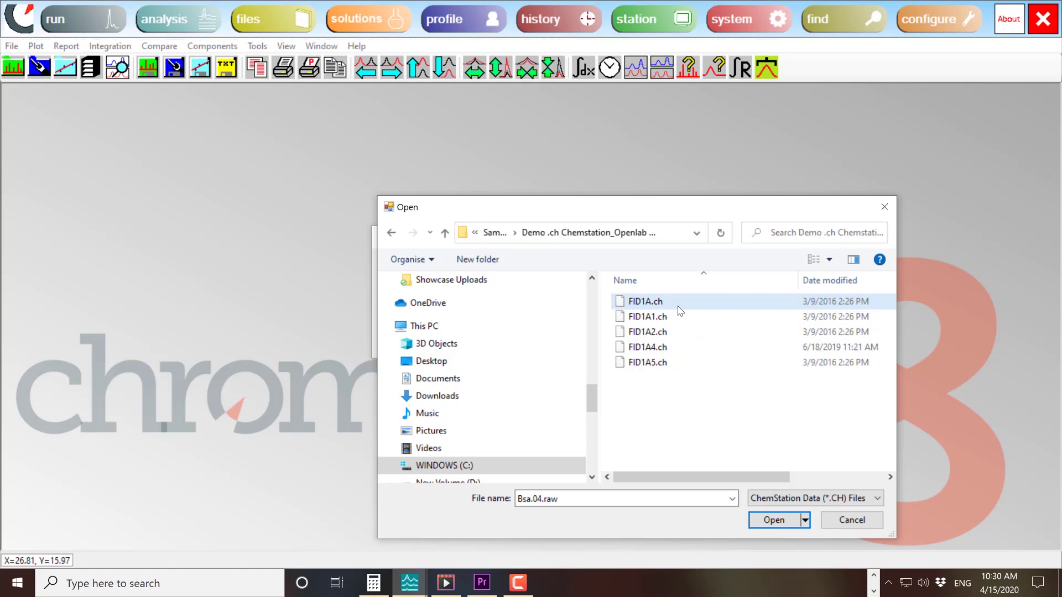
click(629, 267)
shift+click(663, 284)
click(771, 520)
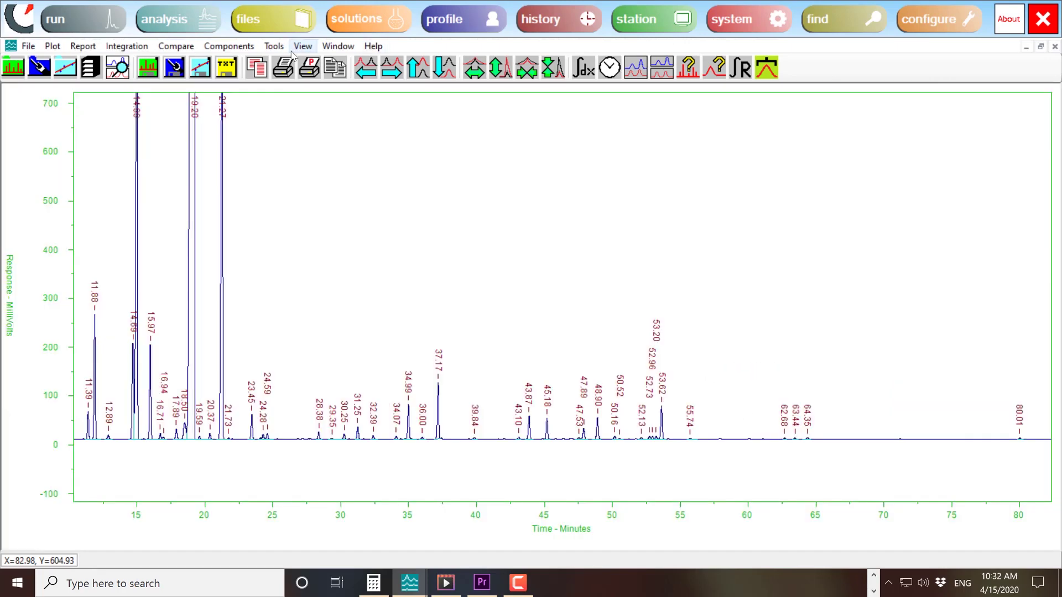
click(274, 46)
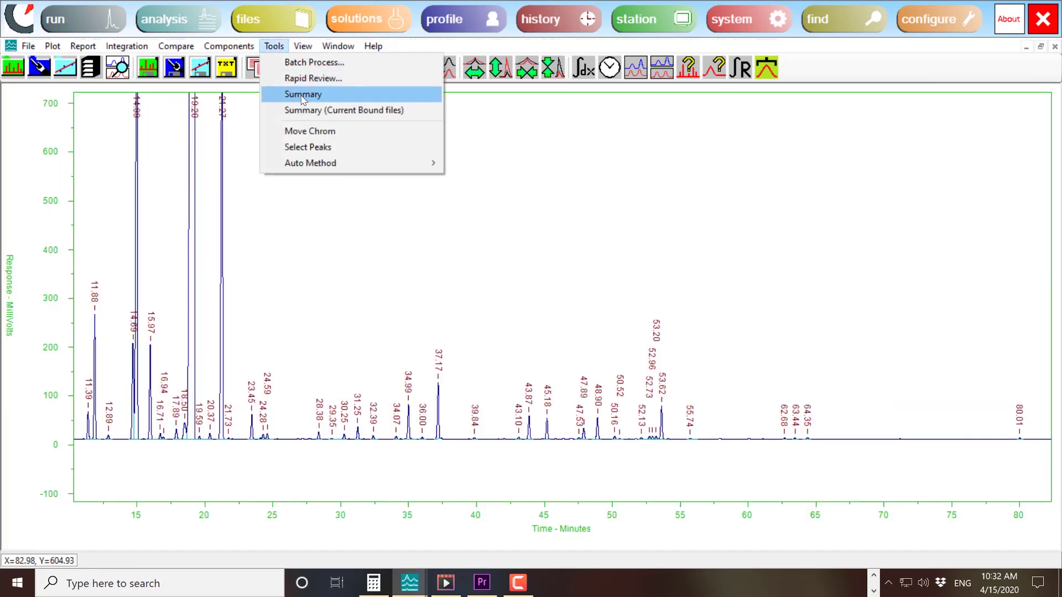
Configure a Tools Summary with Amount and Skew for all components across the files, then generate it.
click(303, 95)
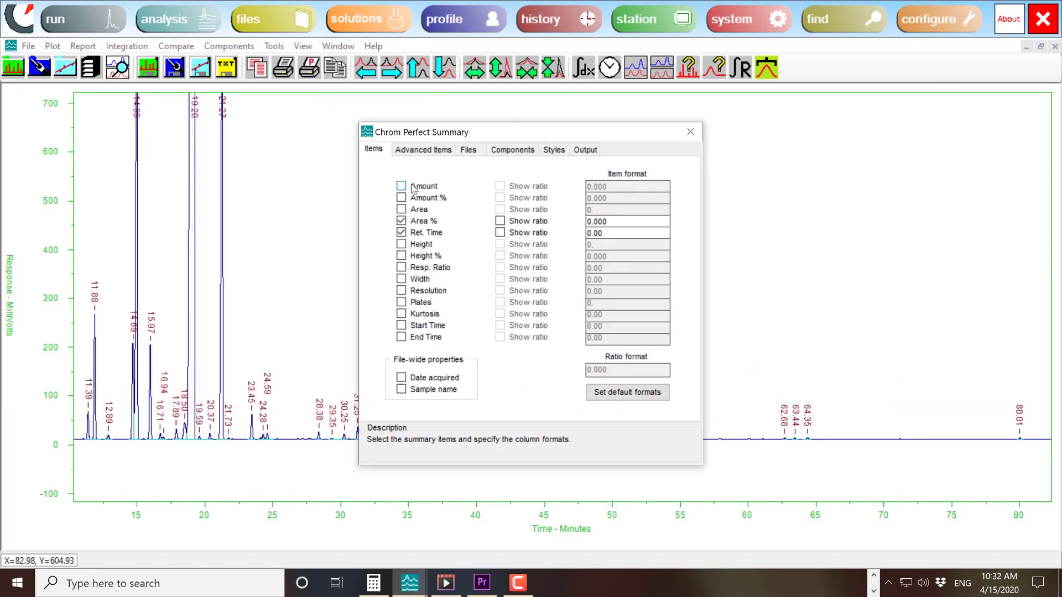
click(412, 188)
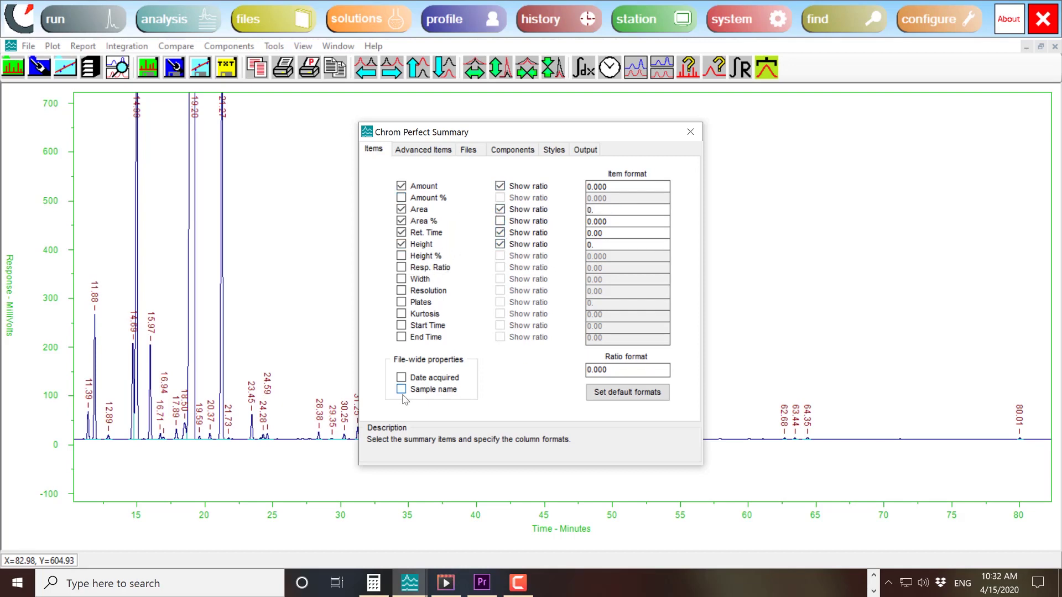
click(434, 152)
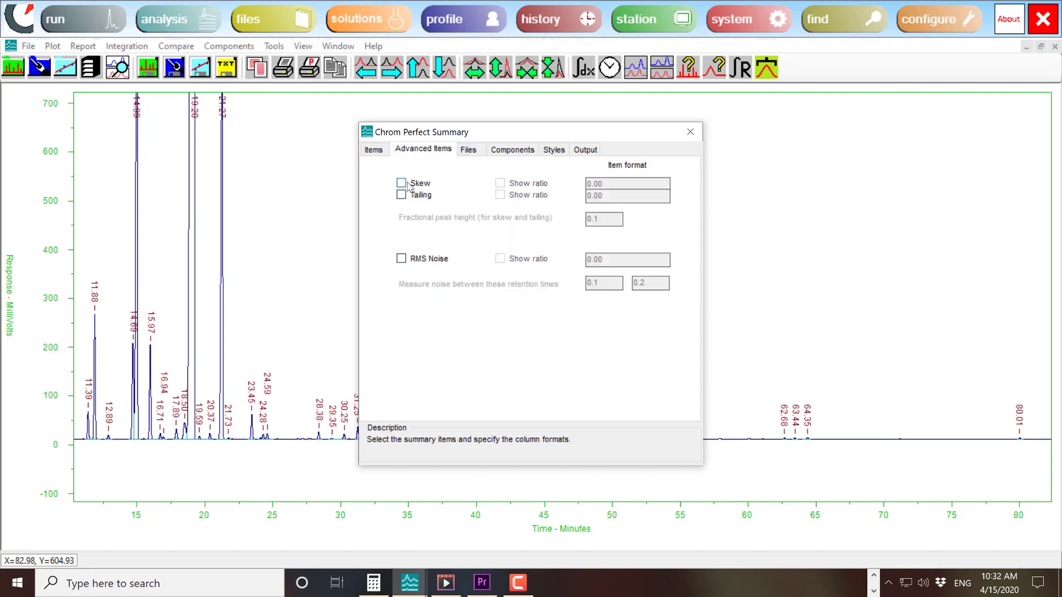
click(409, 186)
click(475, 152)
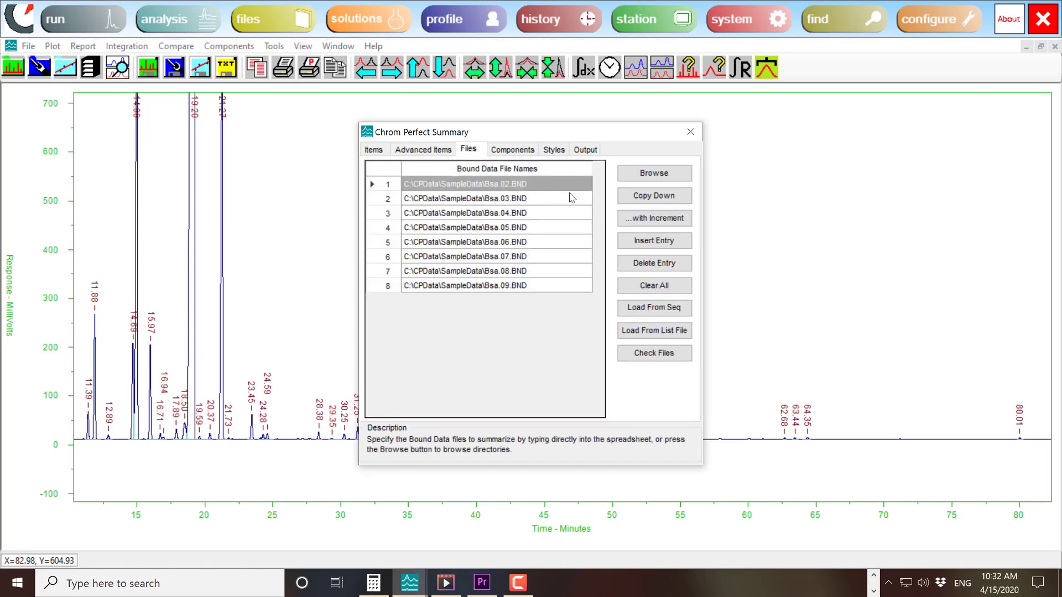
click(512, 149)
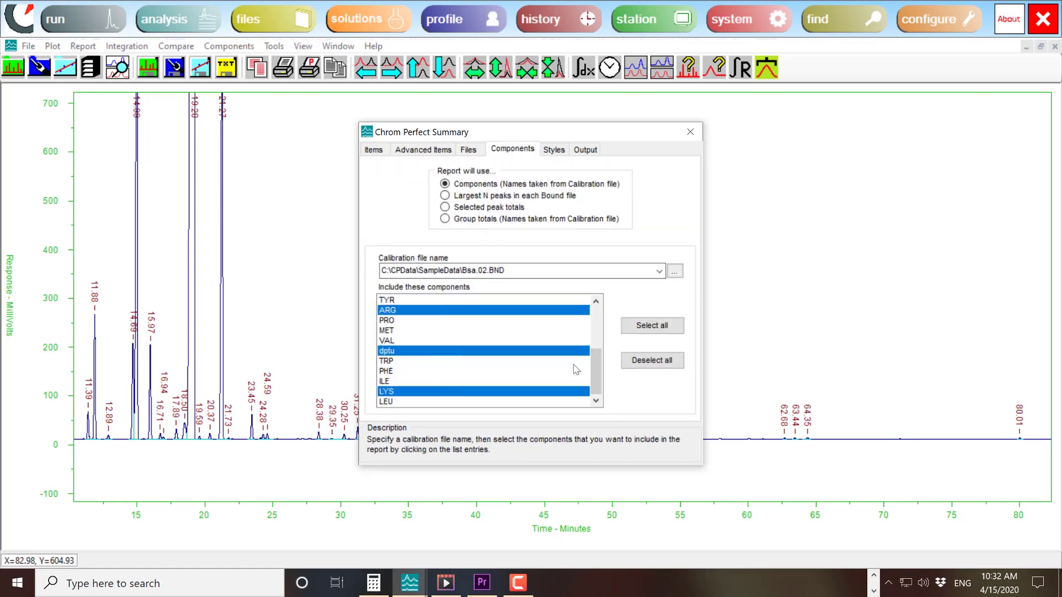
click(651, 325)
click(554, 151)
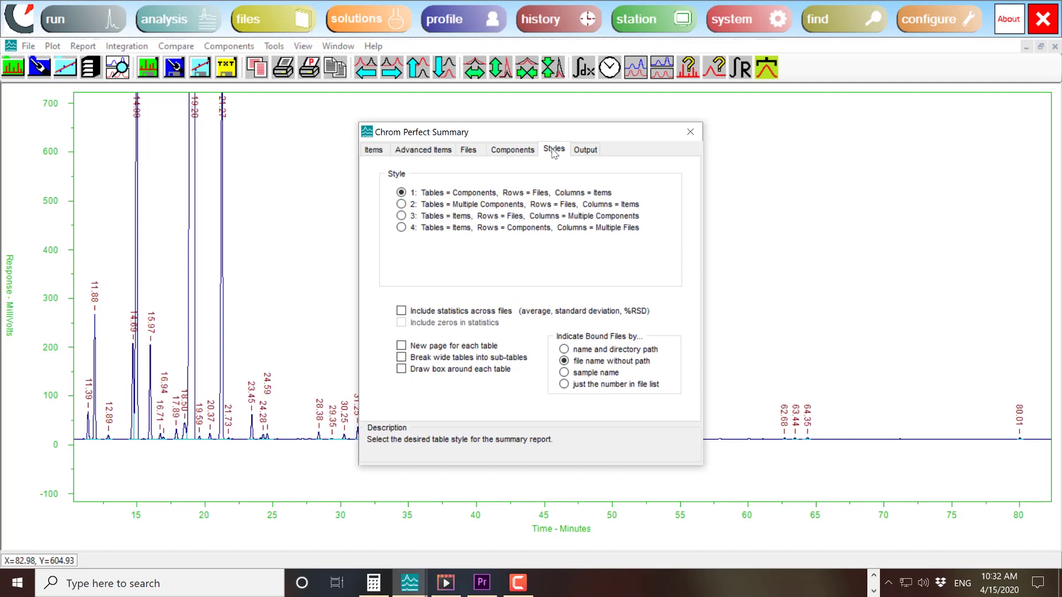
click(579, 154)
click(578, 275)
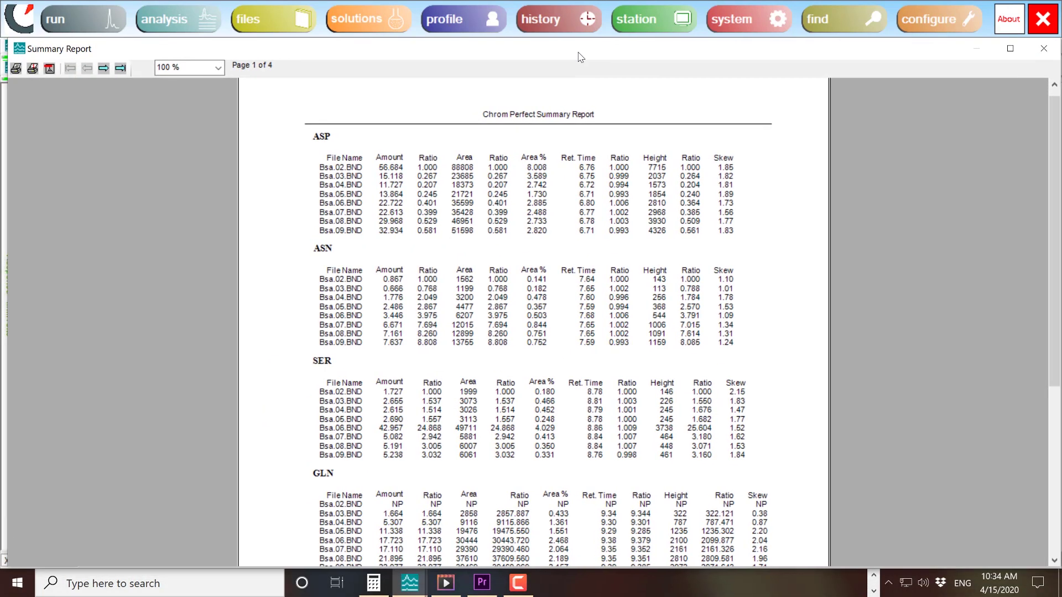
Export the summary to Test2.XLSX, replacing the existing file, and select the ASP file names and amounts.
click(1044, 52)
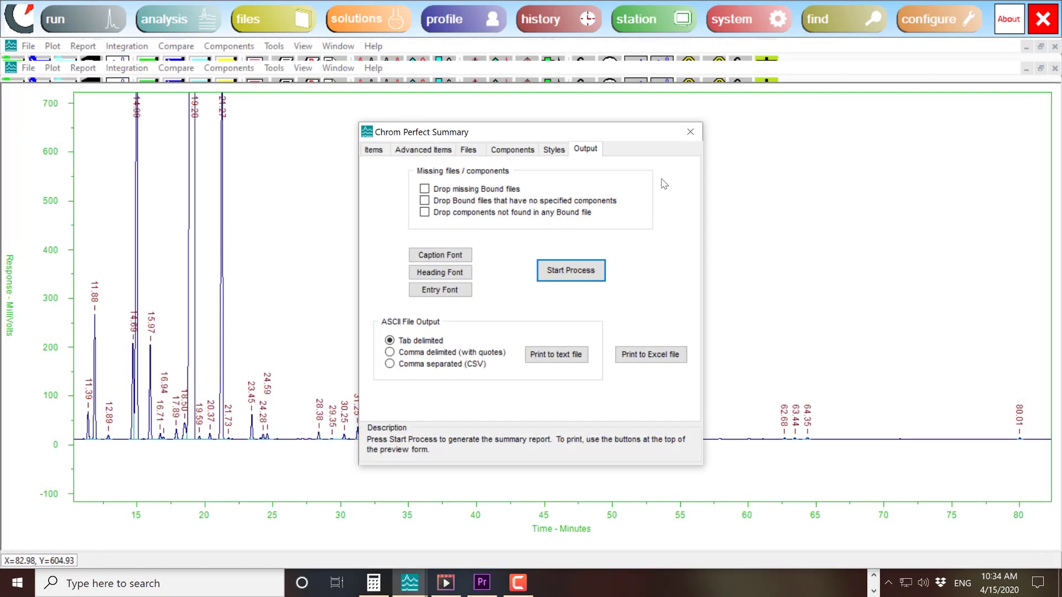
click(638, 356)
click(669, 270)
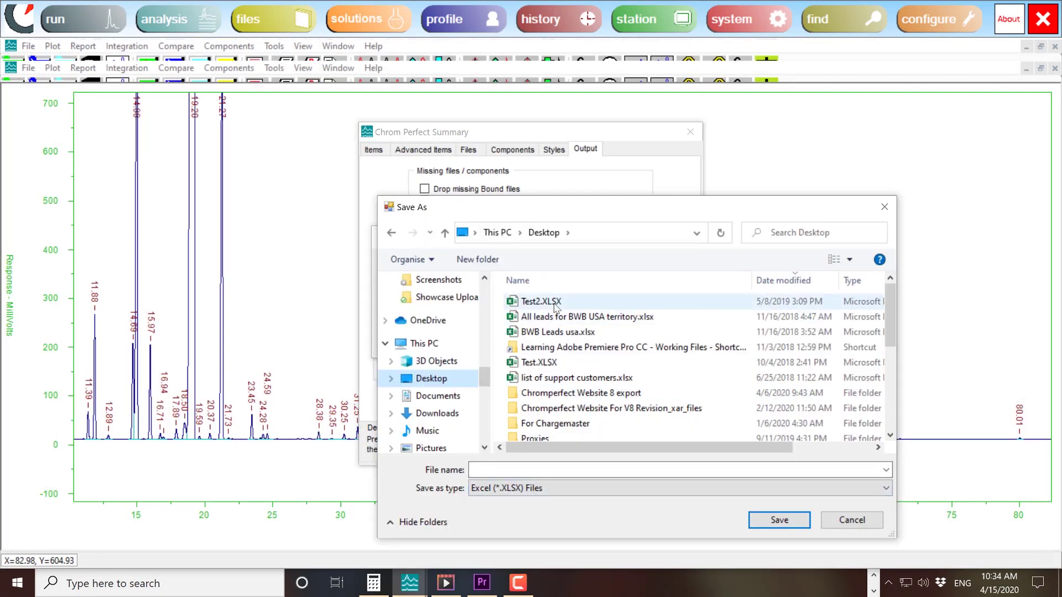
click(576, 301)
key(Return)
click(574, 306)
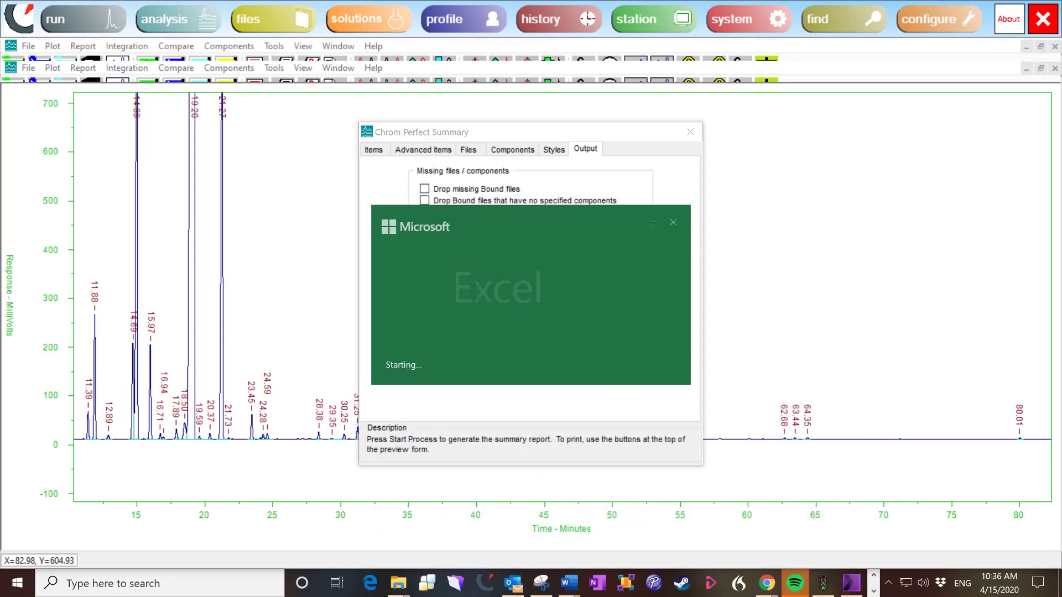
drag(33, 236, 109, 336)
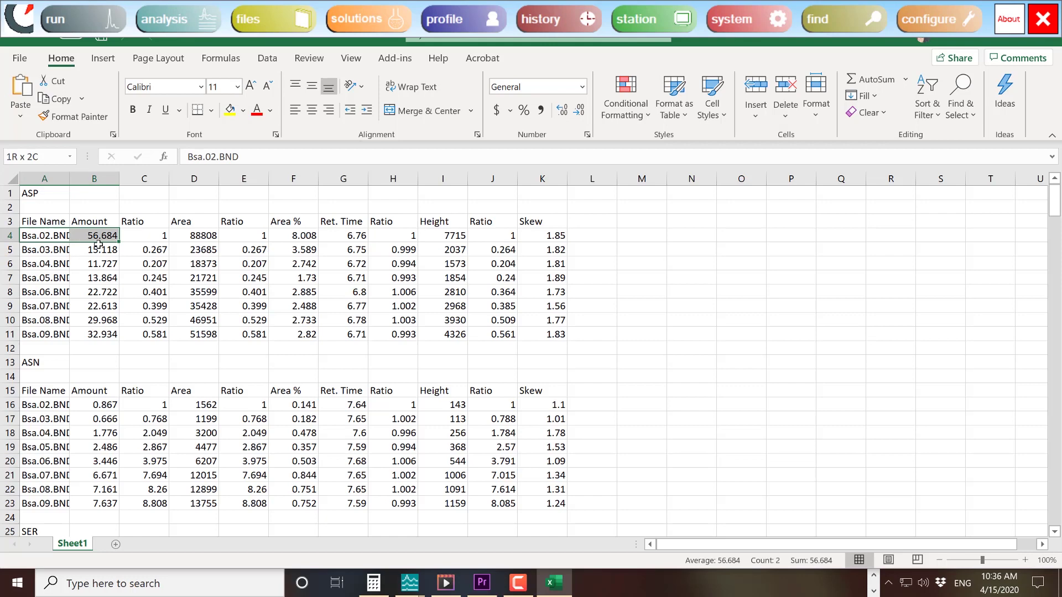
Insert a 3-D pie chart of the ASP amounts for the eight files.
click(101, 58)
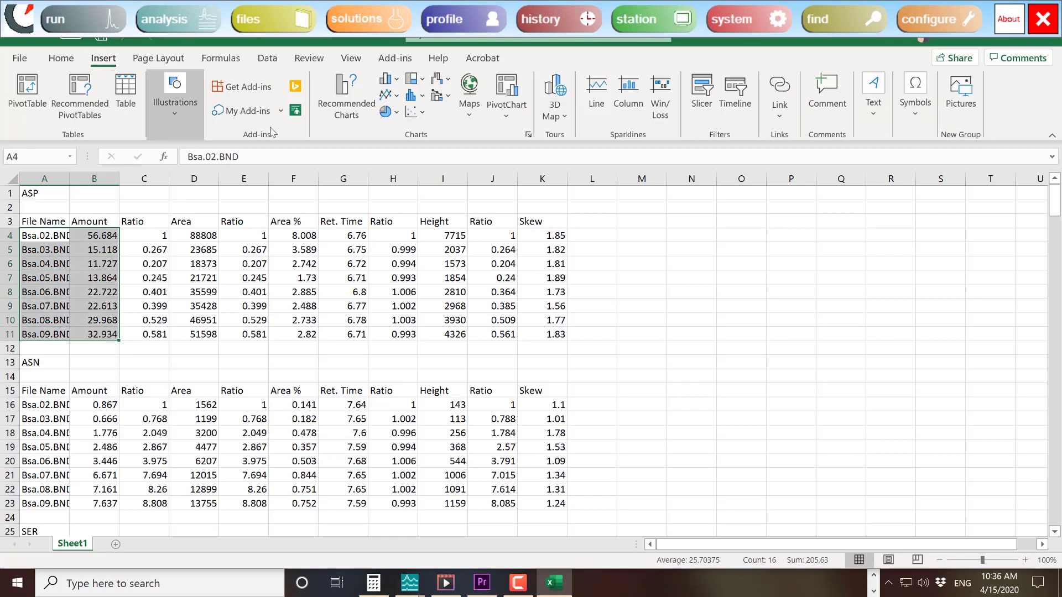
click(395, 114)
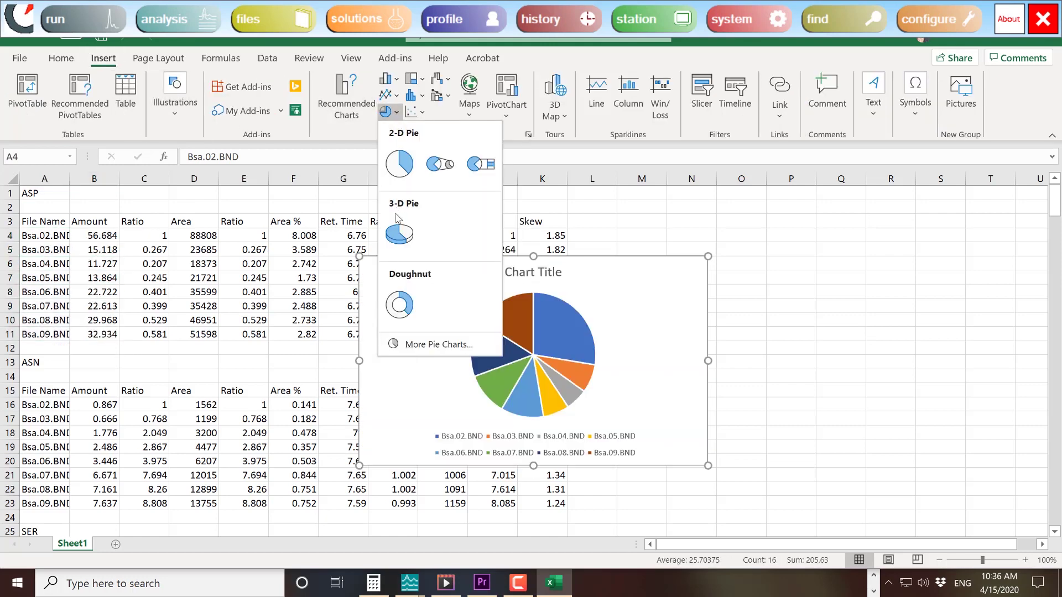
click(399, 234)
click(870, 80)
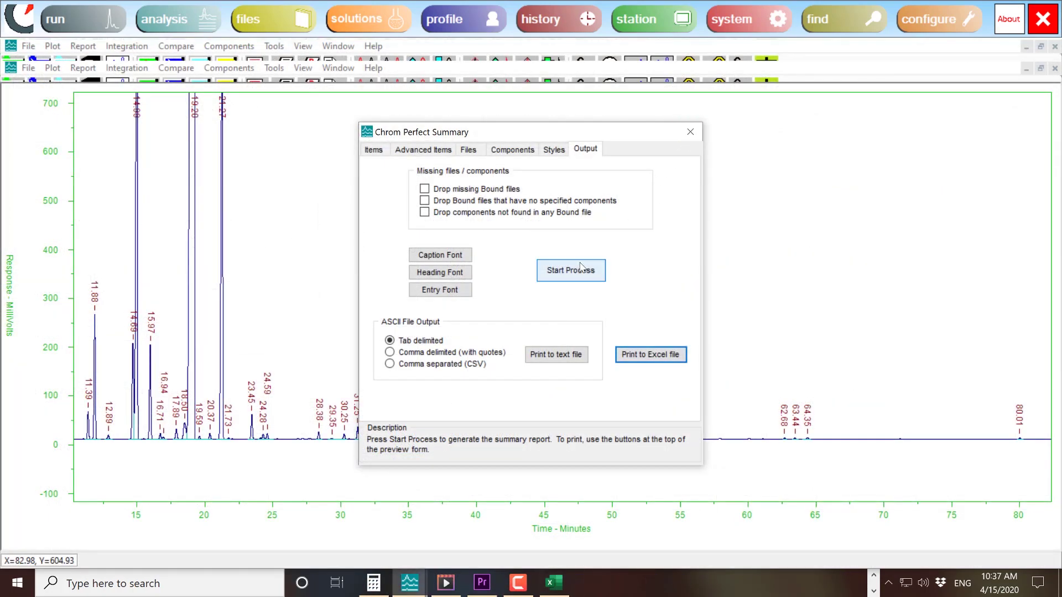
Regenerate the summary report and write it to Summary.PDF.
click(581, 269)
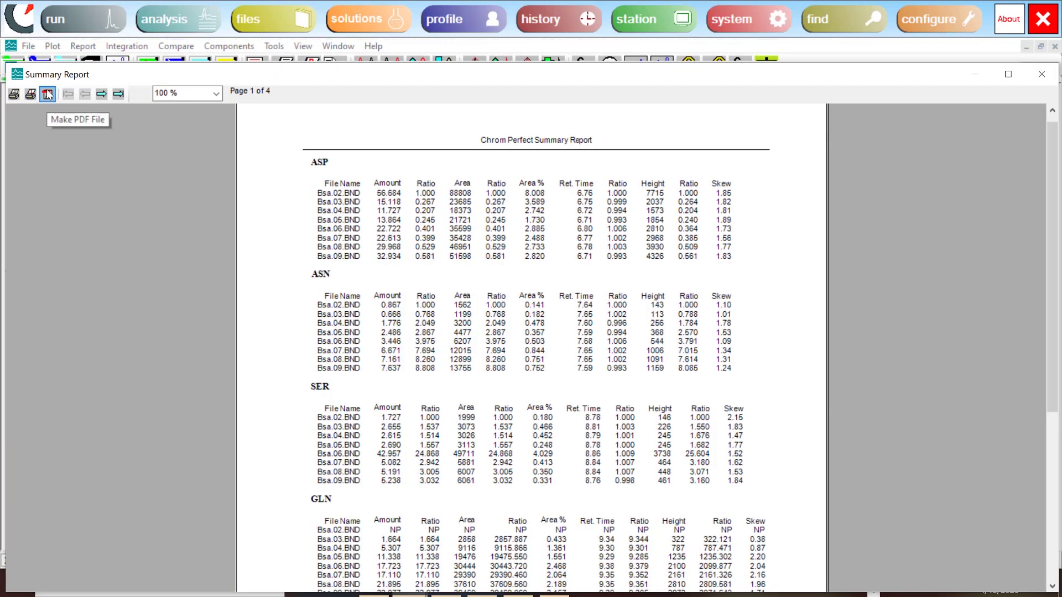
click(48, 95)
click(670, 303)
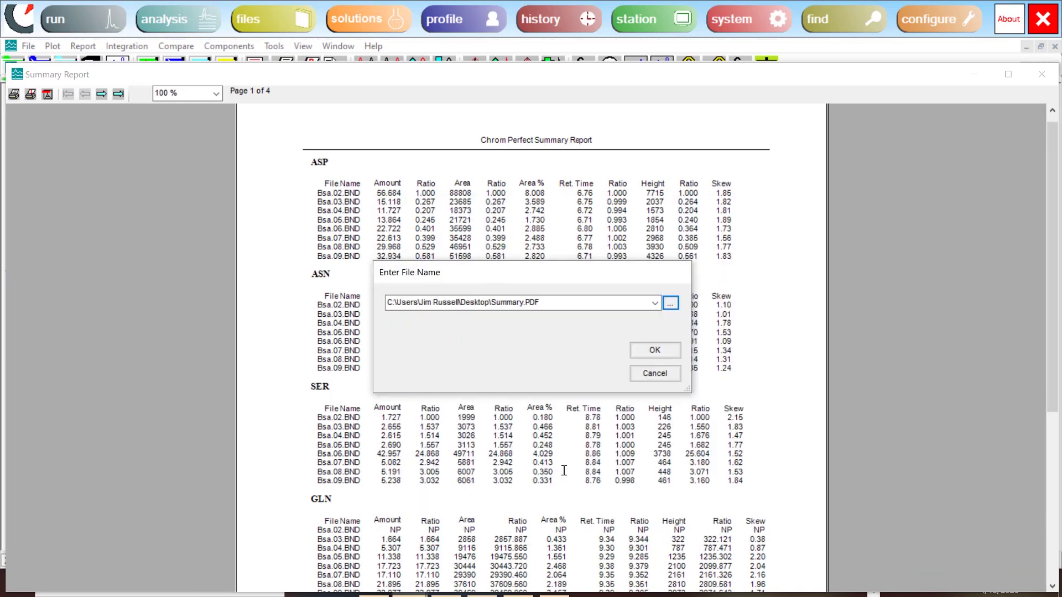
click(655, 350)
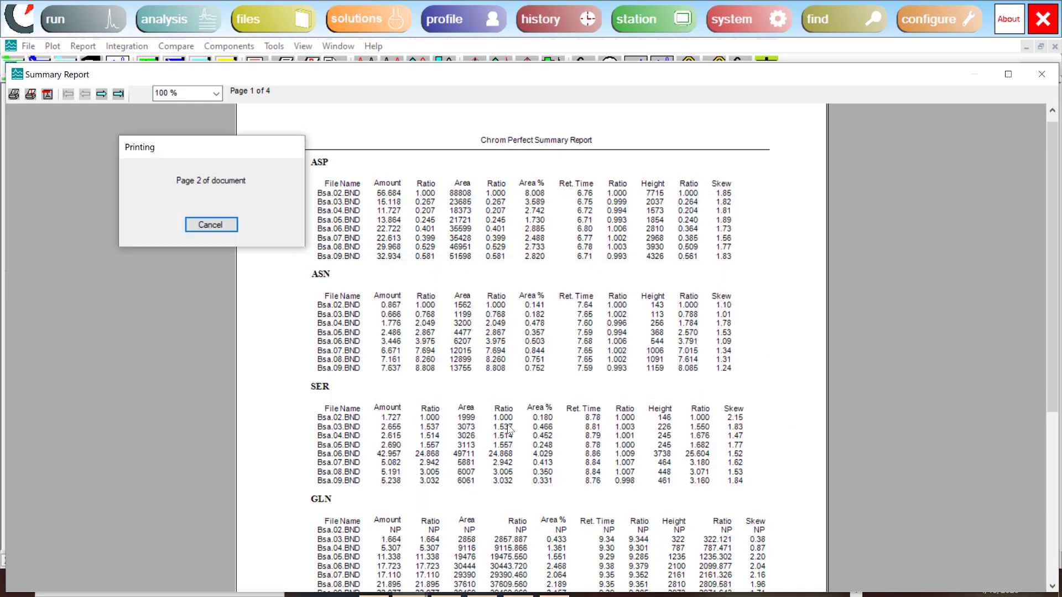